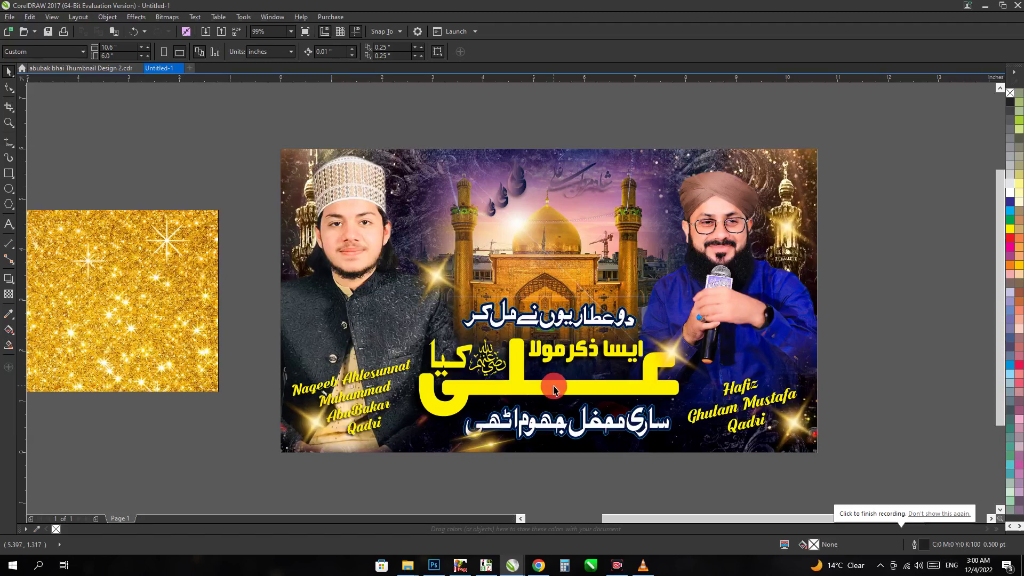
Add a drop shadow to the top Urdu line at 50 opacity and adjust its offset direction
{"action": "left_click", "coordinate": [555, 386]}
{"action": "key", "text": "z"}
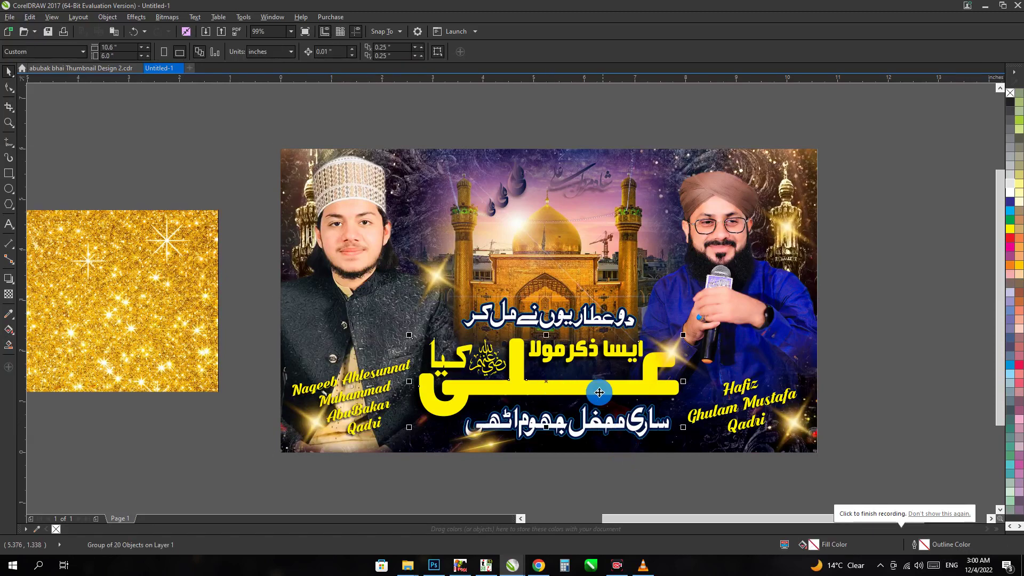
{"action": "left_click", "coordinate": [431, 310]}
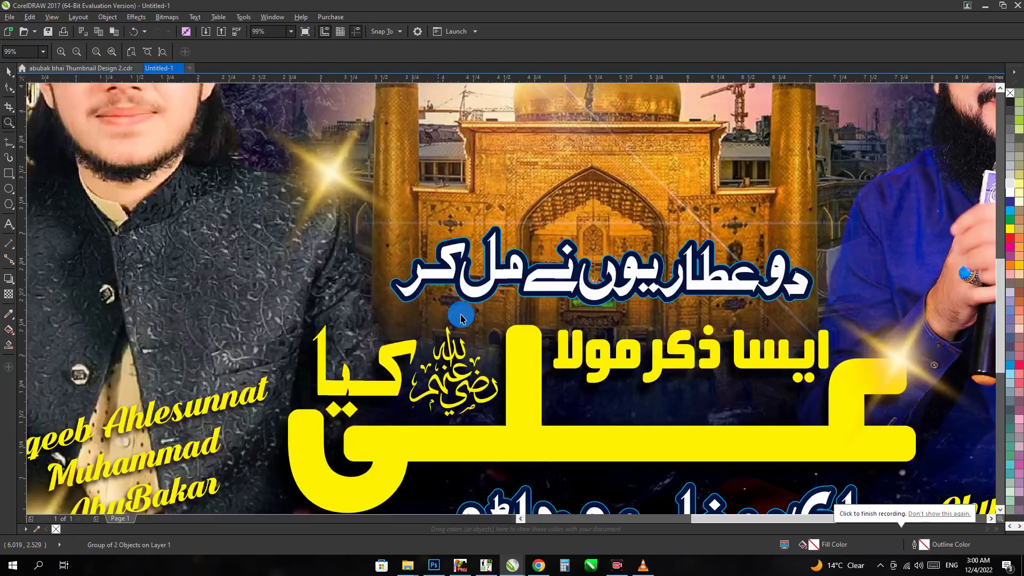
{"action": "key", "text": "space"}
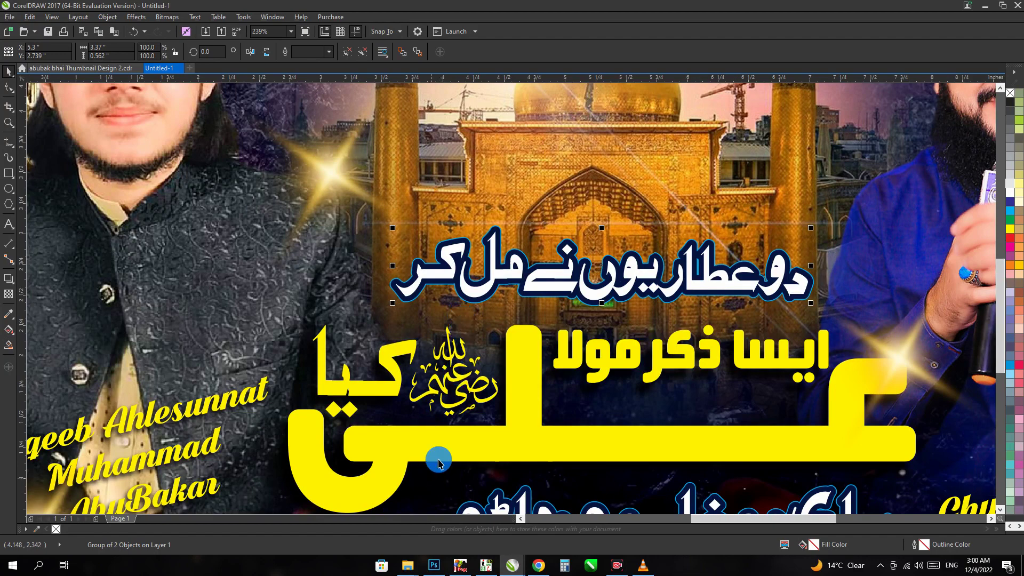
{"action": "left_click_drag", "start_coordinate": [434, 457], "coordinate": [484, 348]}
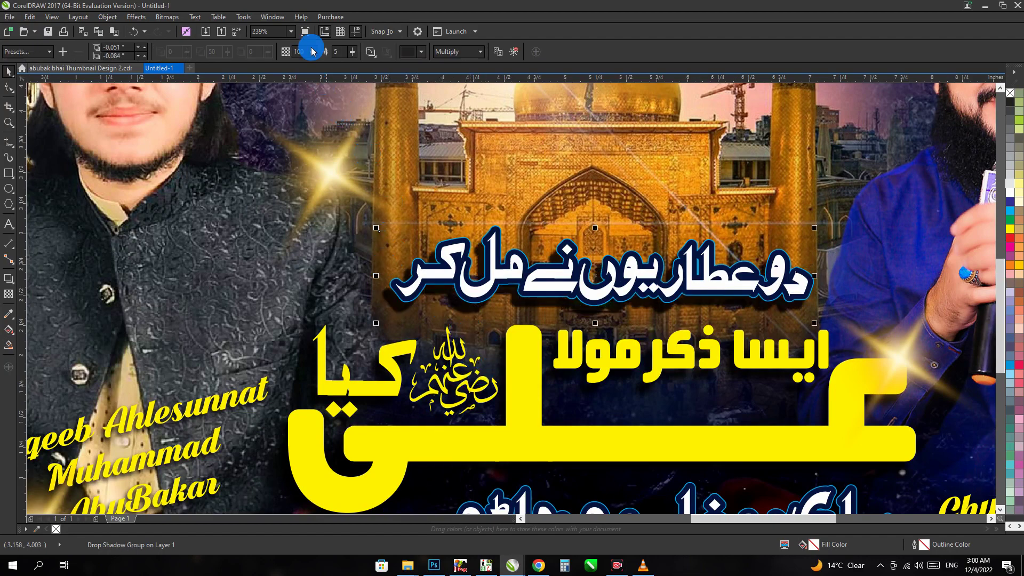
{"action": "left_click", "coordinate": [299, 52]}
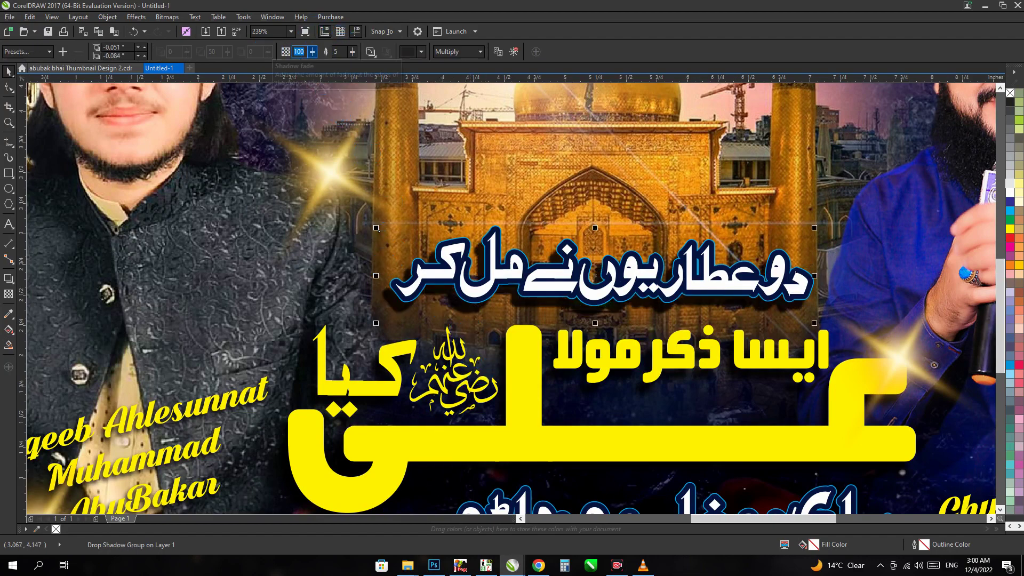
{"action": "type", "text": "50"}
{"action": "key", "text": "Tab"}
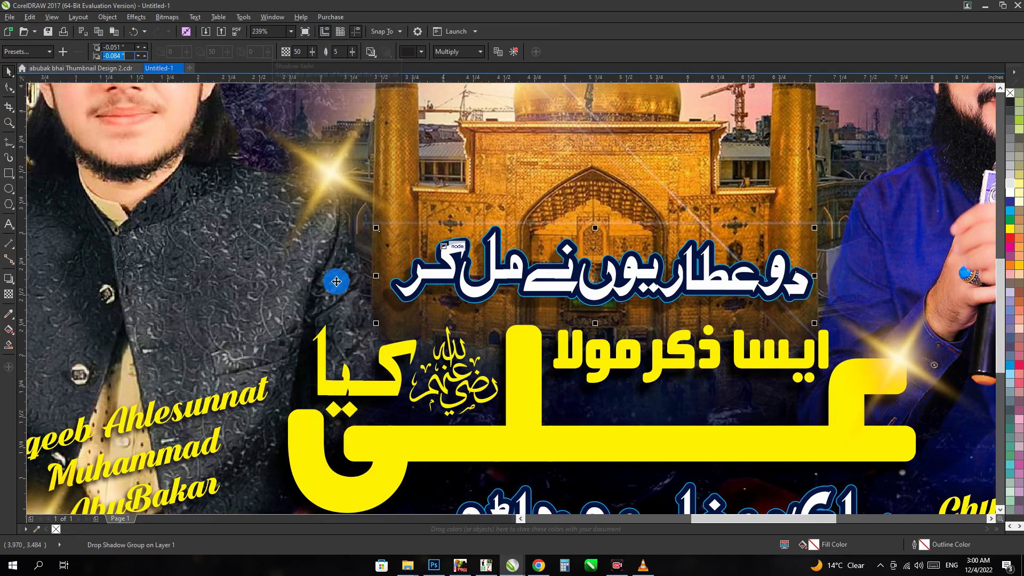
{"action": "mouse_move", "coordinate": [596, 276]}
{"action": "left_mouse_down"}
{"action": "mouse_move", "coordinate": [572, 323]}
{"action": "mouse_move", "coordinate": [577, 315]}
{"action": "left_mouse_up"}
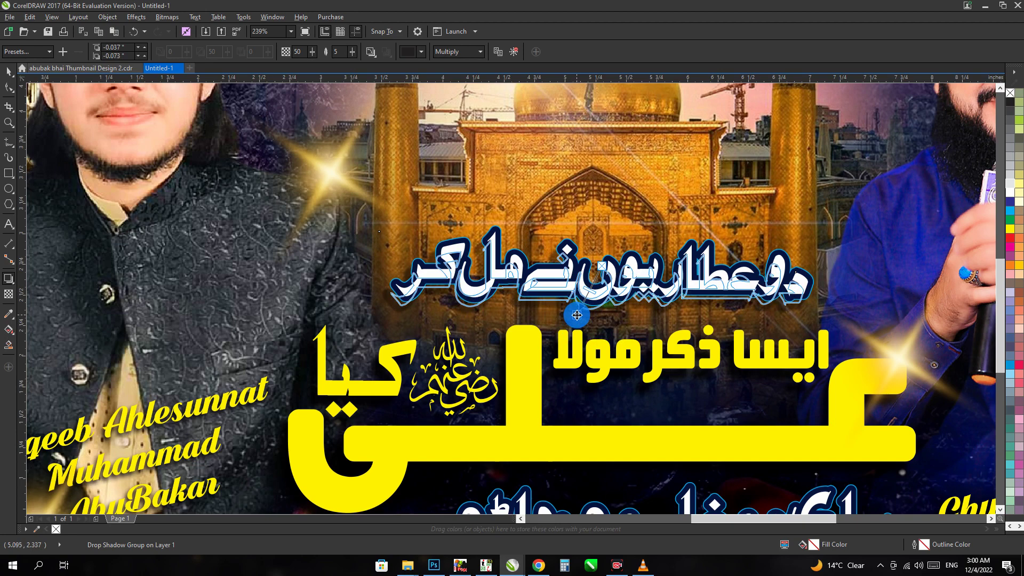
{"action": "scroll", "coordinate": [577, 316], "scroll_direction": "down", "scroll_amount": 2}
{"action": "scroll", "coordinate": [572, 304], "scroll_direction": "down", "scroll_amount": 1}
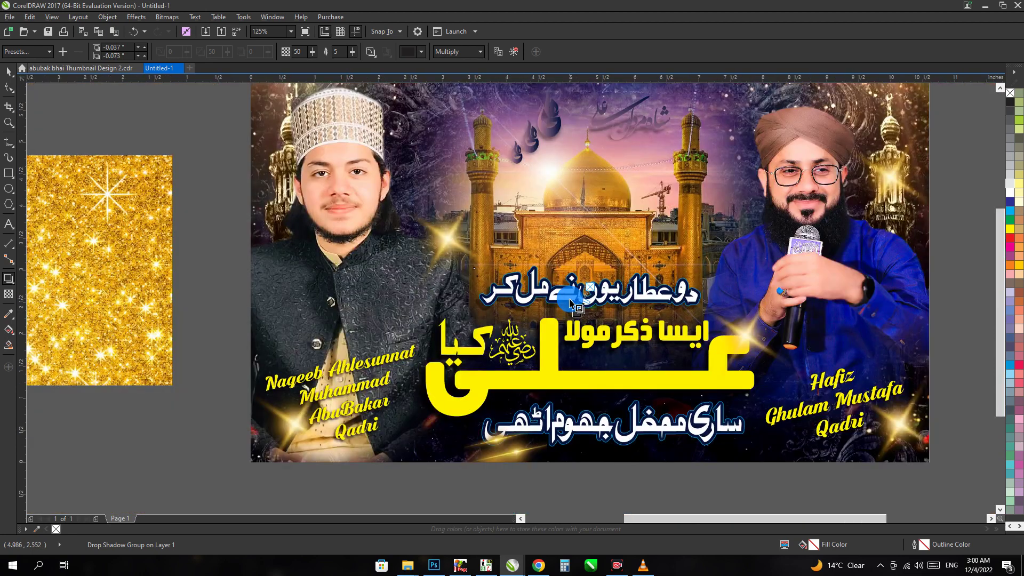
PowerClip the gold glitter image inside the big yellow headline letters
{"action": "key", "text": "space"}
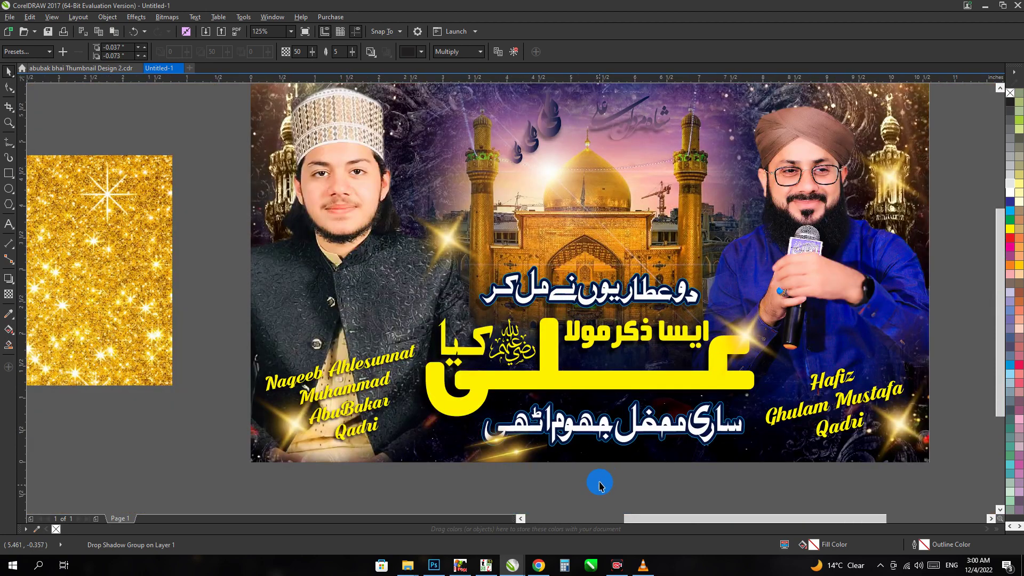
{"action": "left_click_drag", "start_coordinate": [584, 385], "coordinate": [590, 382]}
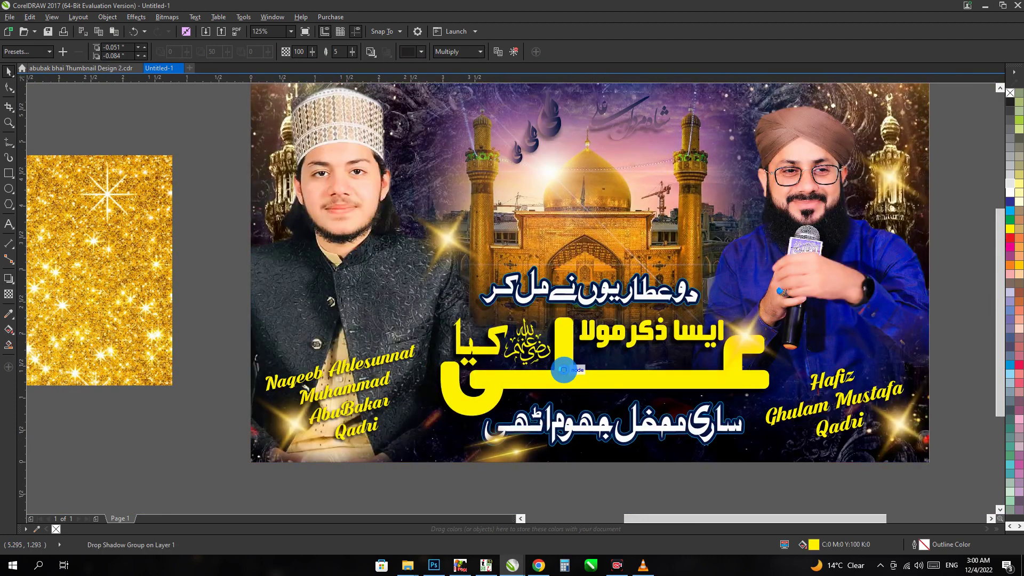
{"action": "left_click", "coordinate": [102, 320]}
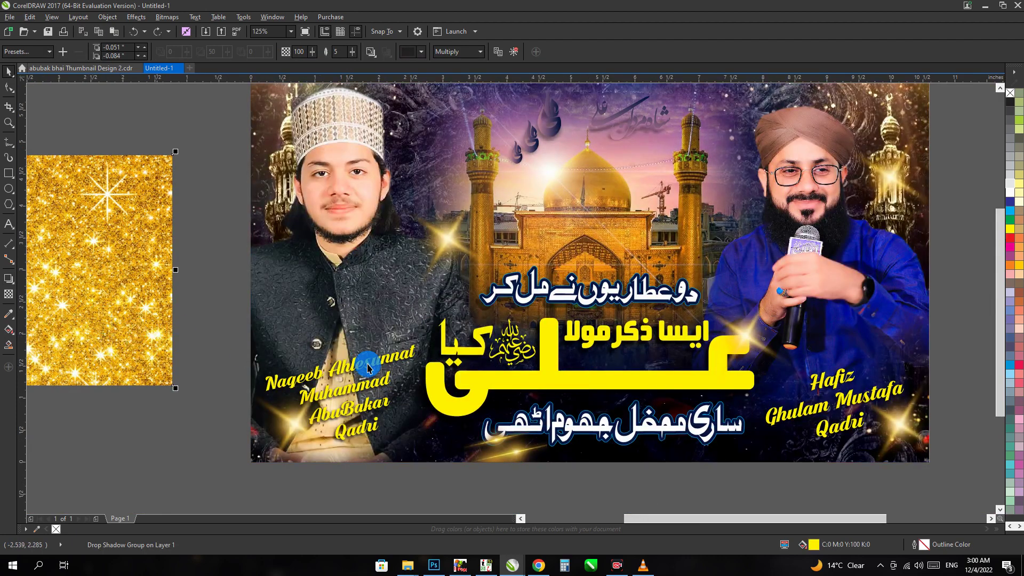
{"action": "left_click", "coordinate": [561, 381]}
{"action": "left_click", "coordinate": [563, 382]}
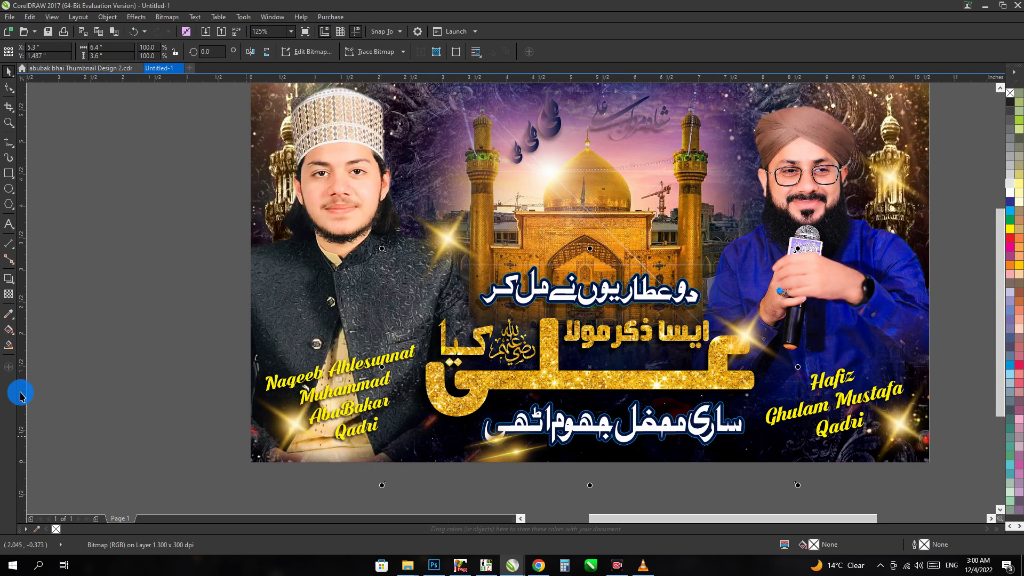
Apply 50% uniform transparency to the glitter-filled headline
{"action": "left_click", "coordinate": [9, 294]}
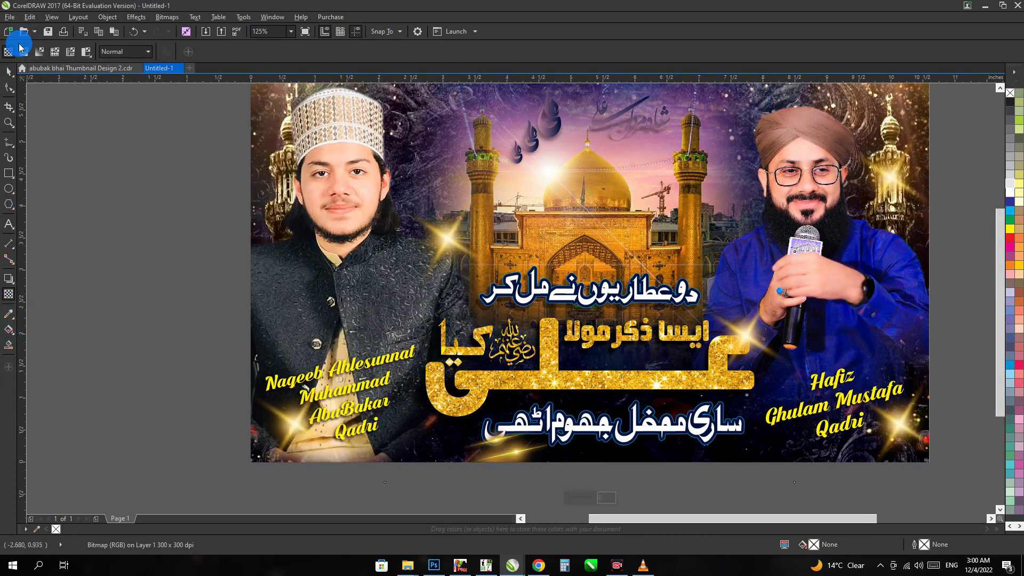
{"action": "left_click", "coordinate": [23, 50]}
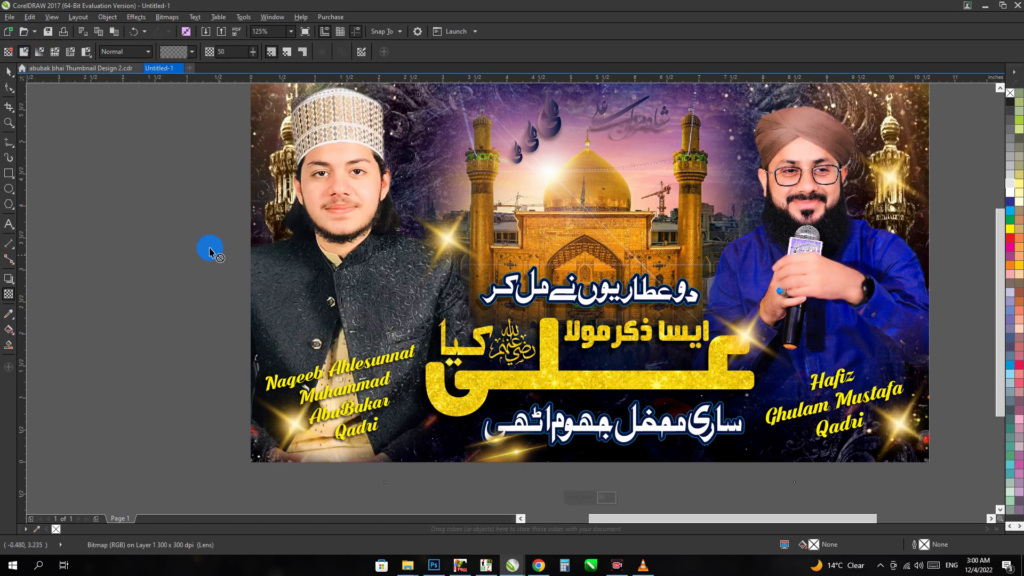
{"action": "scroll", "coordinate": [370, 426], "scroll_direction": "down", "scroll_amount": 3}
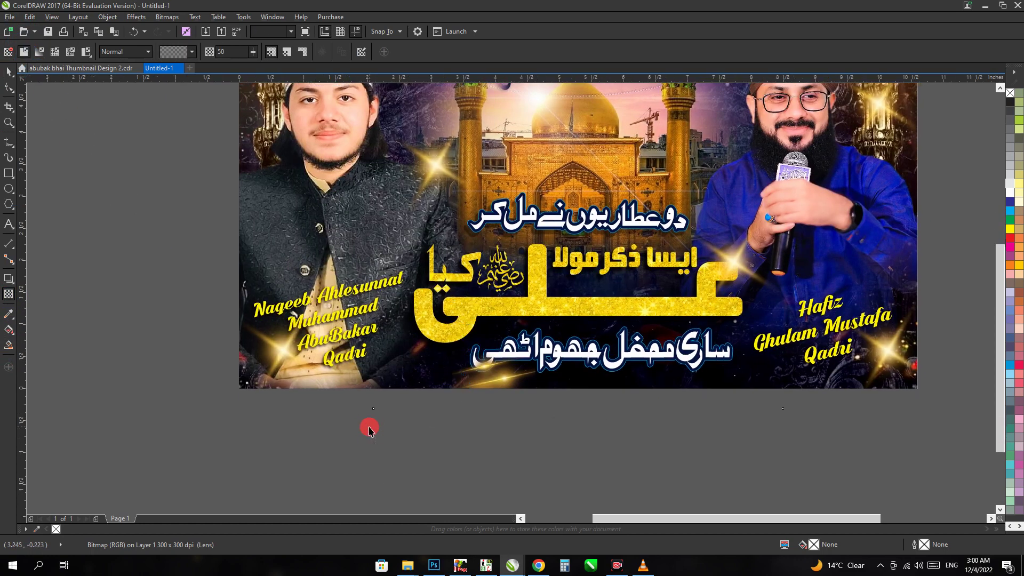
{"action": "left_click", "coordinate": [472, 319]}
{"action": "key", "text": "space"}
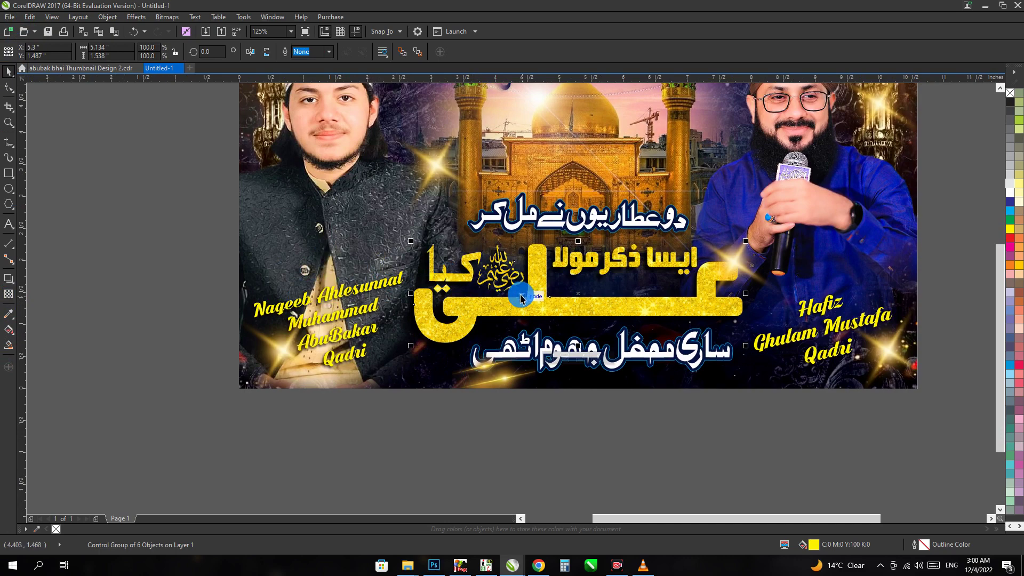
Place a copy of the gold headline below the page and ungroup it
{"action": "left_click_drag", "start_coordinate": [521, 299], "coordinate": [491, 460]}
{"action": "scroll", "coordinate": [315, 357], "scroll_direction": "down", "scroll_amount": 3}
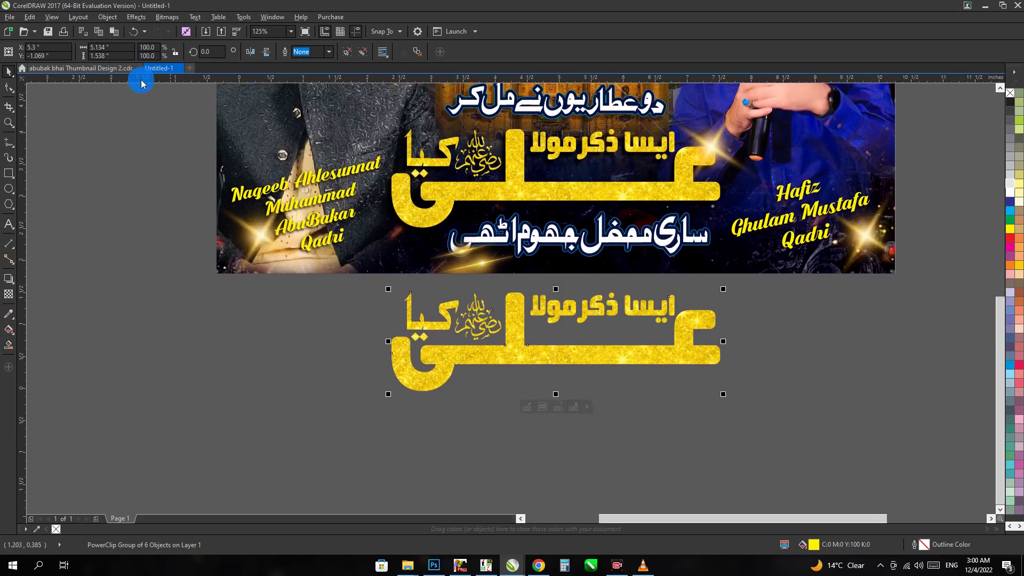
{"action": "left_click", "coordinate": [349, 53]}
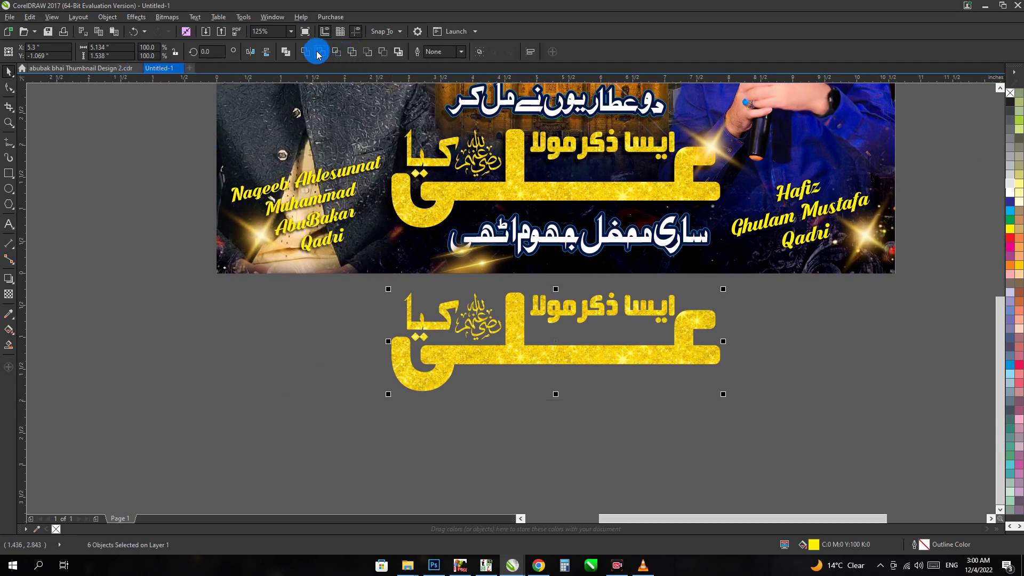
{"action": "scroll", "coordinate": [285, 232], "scroll_direction": "up", "scroll_amount": 1}
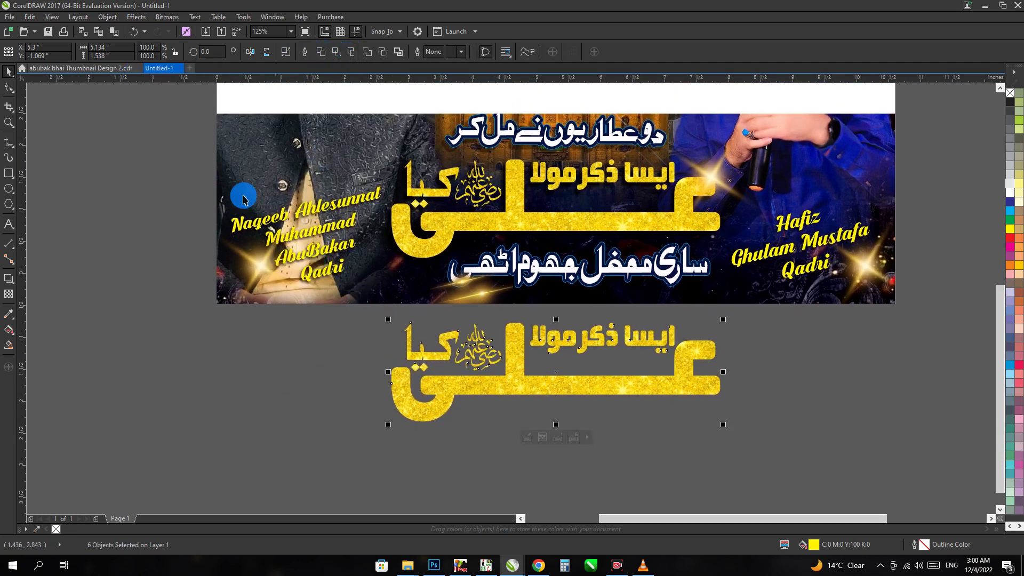
Open the Bevel effect docker in full and select the headline copy
{"action": "left_click", "coordinate": [136, 17]}
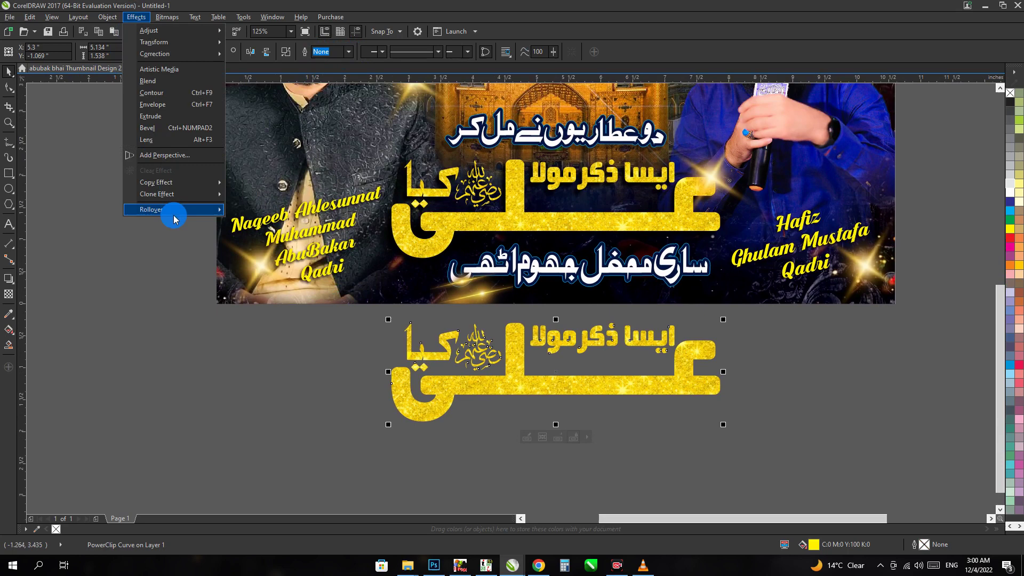
{"action": "left_click", "coordinate": [156, 128]}
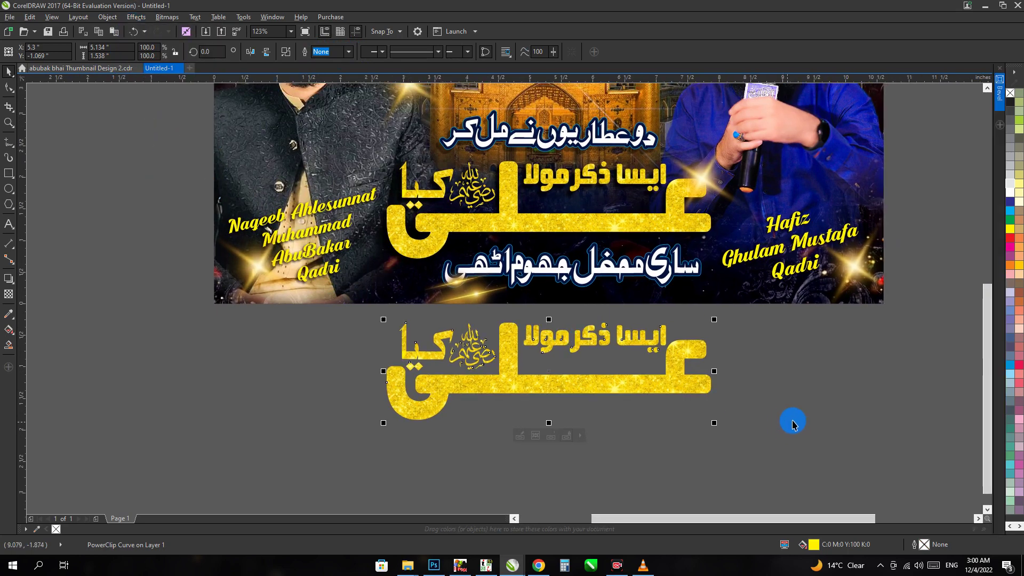
{"action": "left_click", "coordinate": [999, 96]}
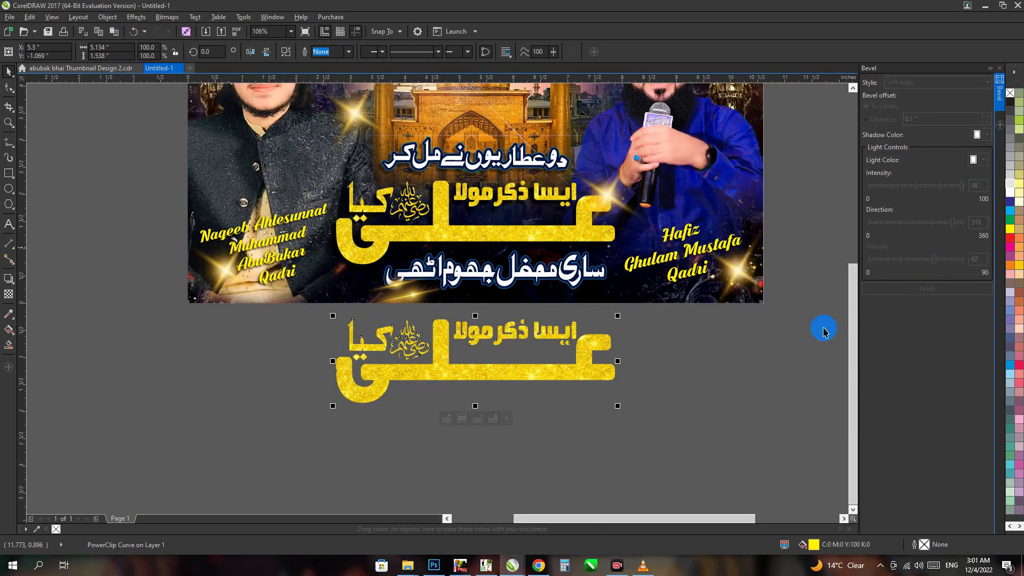
{"action": "left_click", "coordinate": [576, 372]}
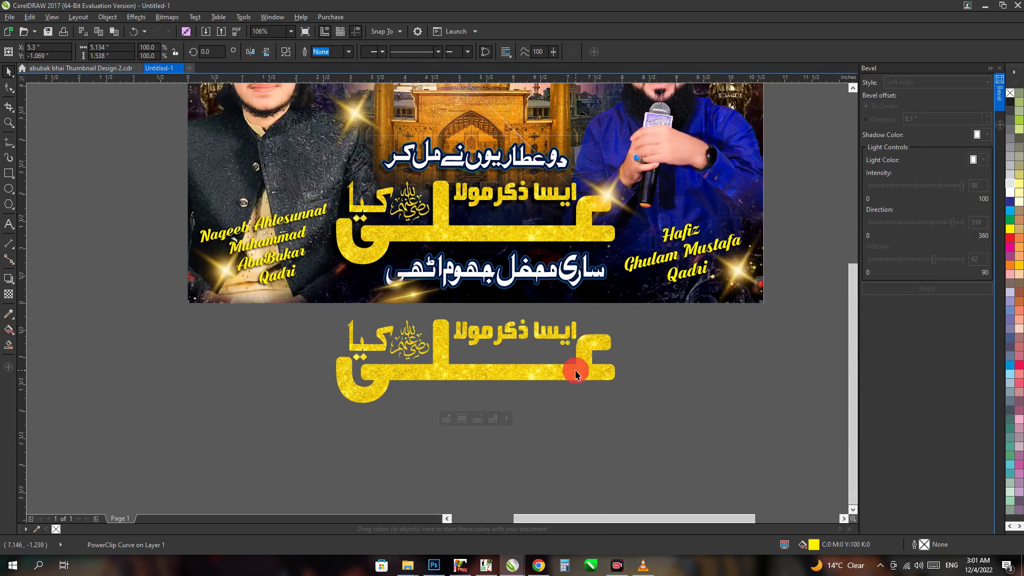
{"action": "left_click", "coordinate": [576, 372]}
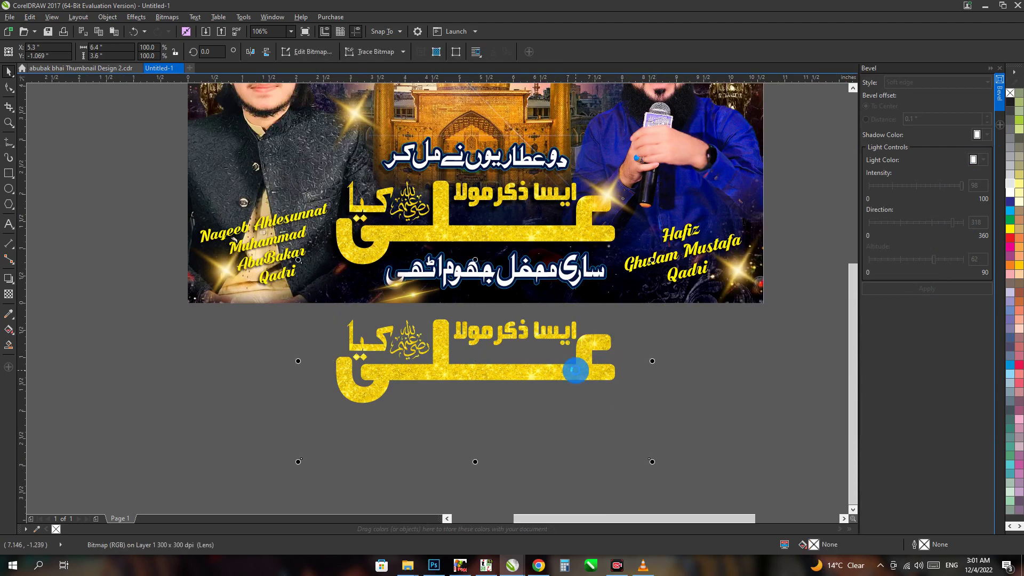
Pull the glitter image out and convert the yellow letter copy to a plain curve
{"action": "left_click_drag", "start_coordinate": [576, 371], "coordinate": [207, 381]}
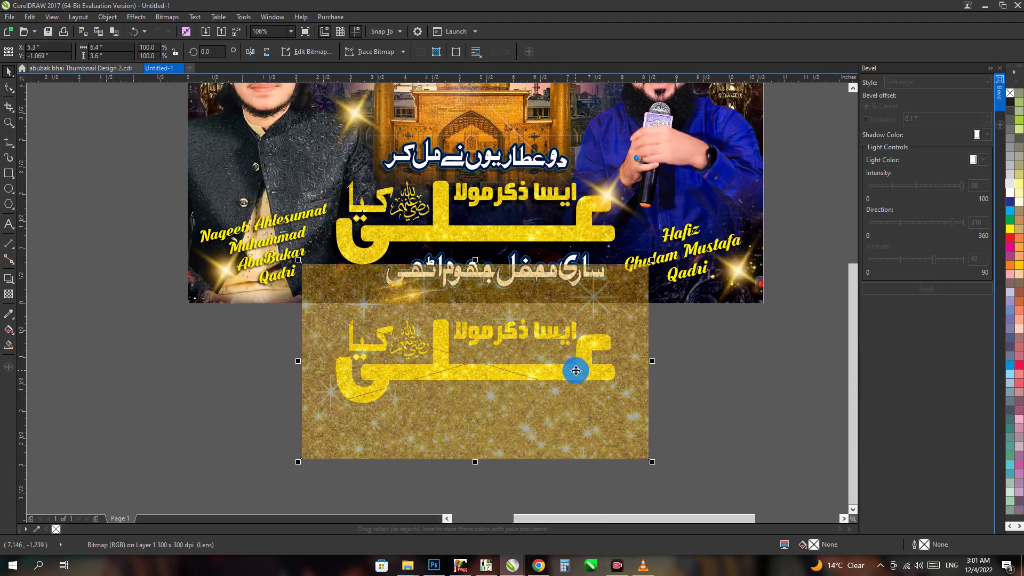
{"action": "left_click", "coordinate": [481, 370]}
{"action": "right_click", "coordinate": [481, 370]}
{"action": "mouse_move", "coordinate": [552, 46]}
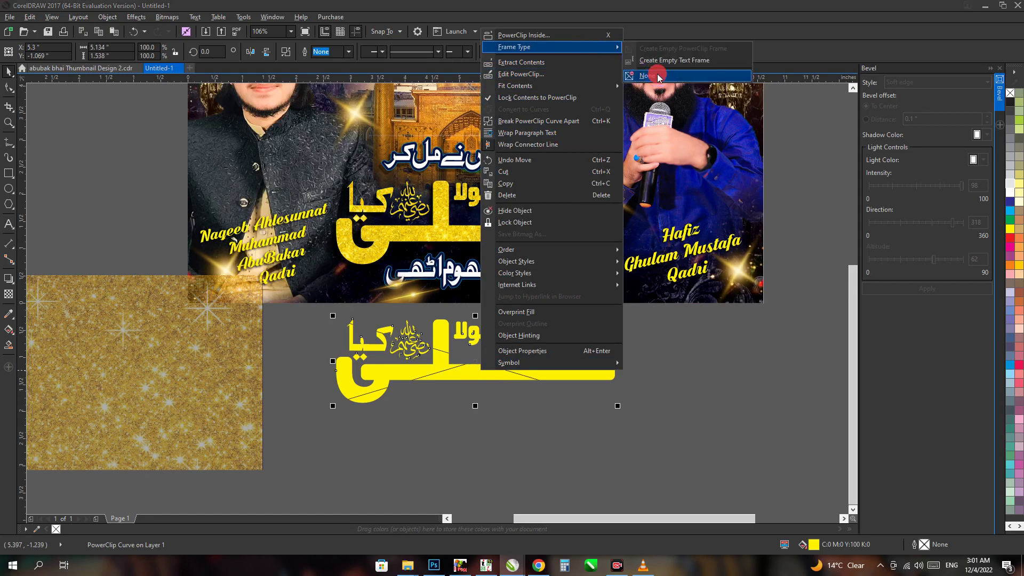
{"action": "left_click", "coordinate": [647, 75]}
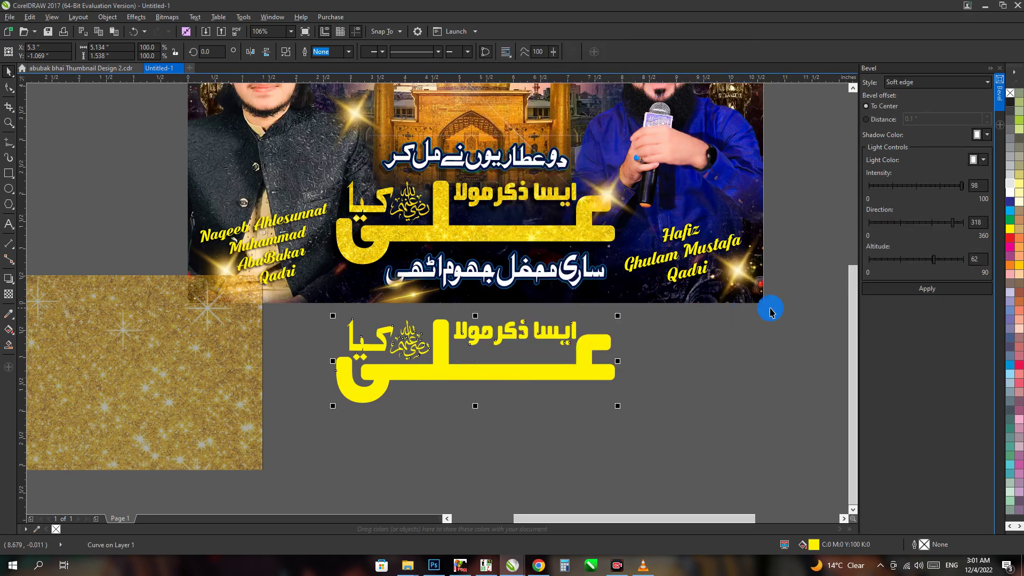
Apply a Soft edge bevel with the letters' yellow as light colour
{"action": "left_click", "coordinate": [948, 293]}
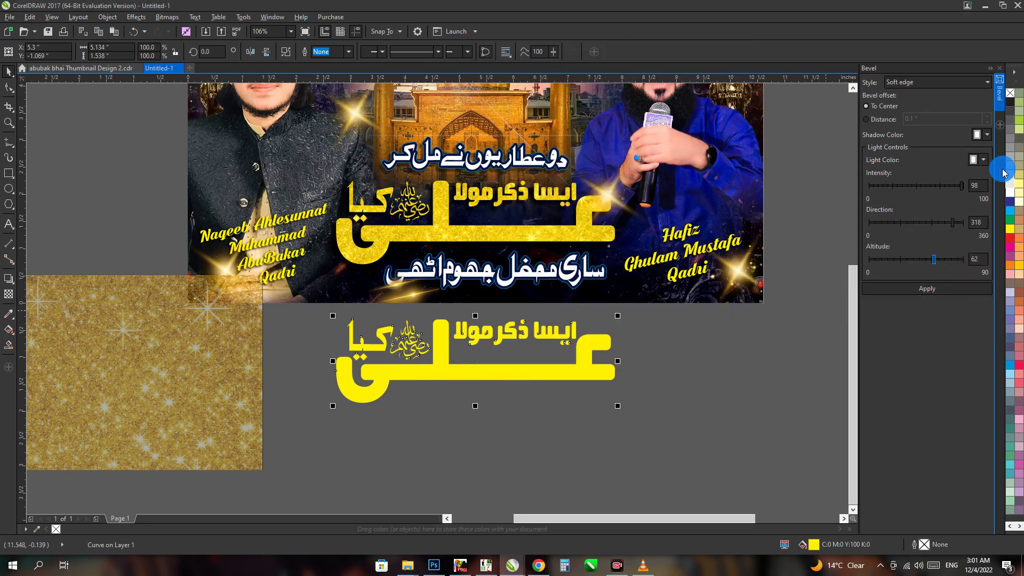
{"action": "left_click", "coordinate": [974, 163]}
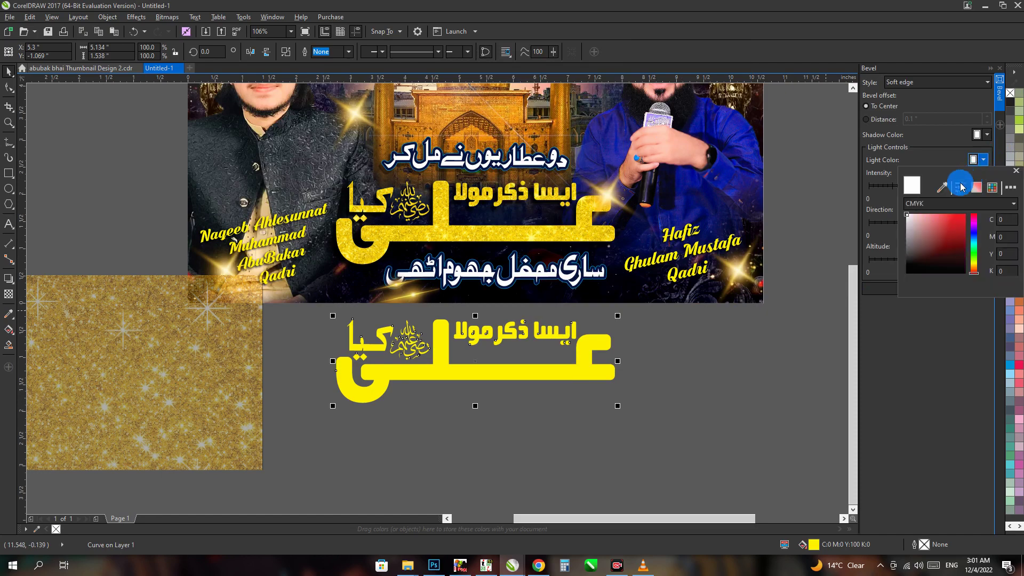
{"action": "left_click", "coordinate": [532, 368]}
{"action": "left_click", "coordinate": [895, 288]}
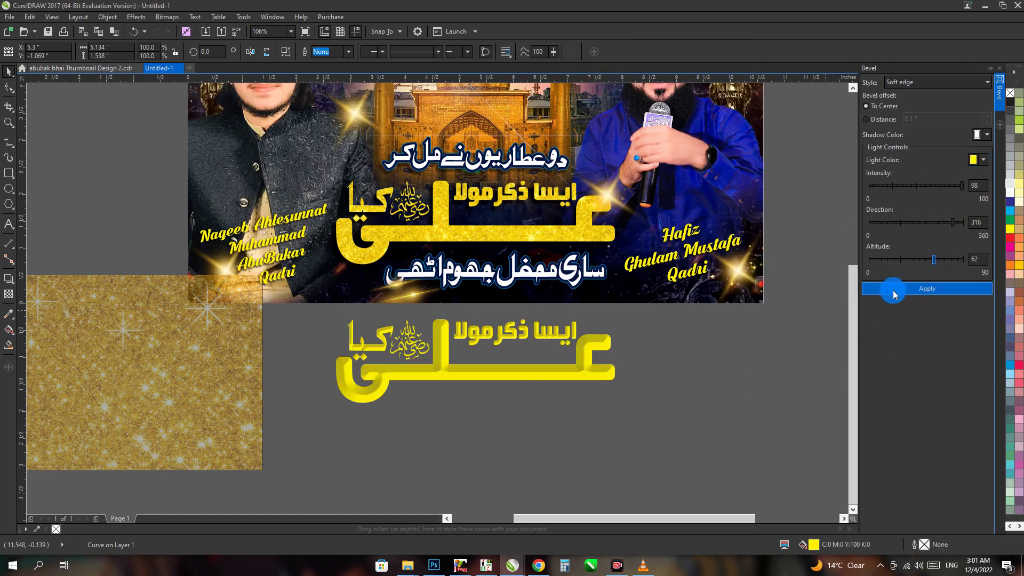
{"action": "left_click", "coordinate": [999, 68]}
Clear the bevel from the lower headline copy
{"action": "left_click", "coordinate": [465, 376]}
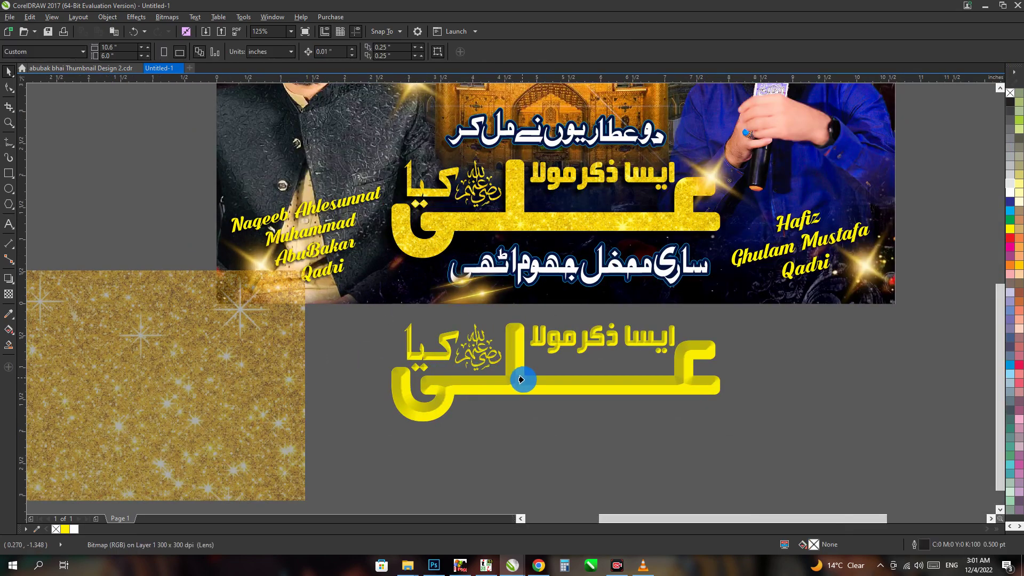
{"action": "left_click", "coordinate": [498, 314]}
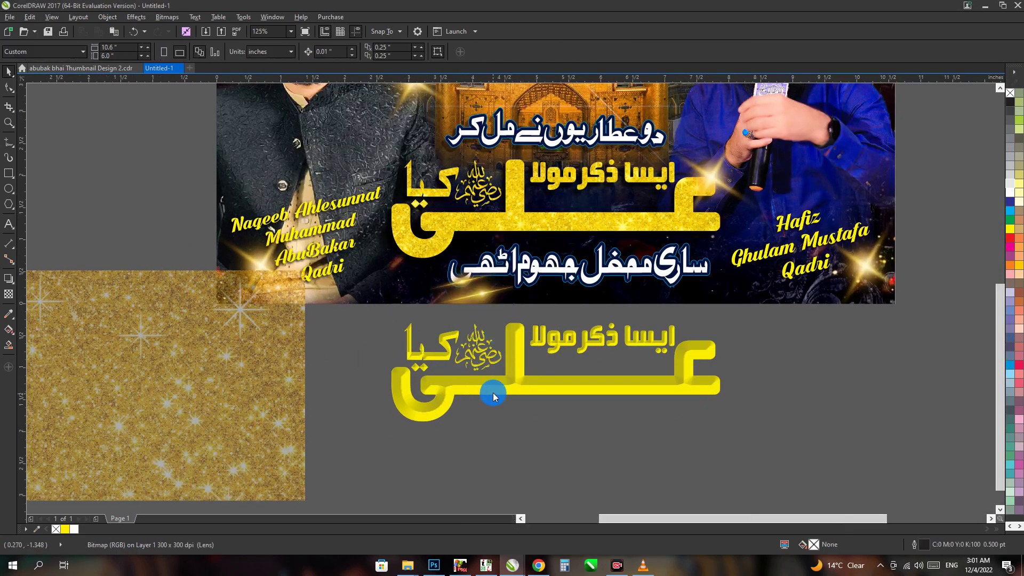
{"action": "left_click", "coordinate": [493, 395]}
{"action": "left_click", "coordinate": [524, 325]}
{"action": "left_click", "coordinate": [394, 395]}
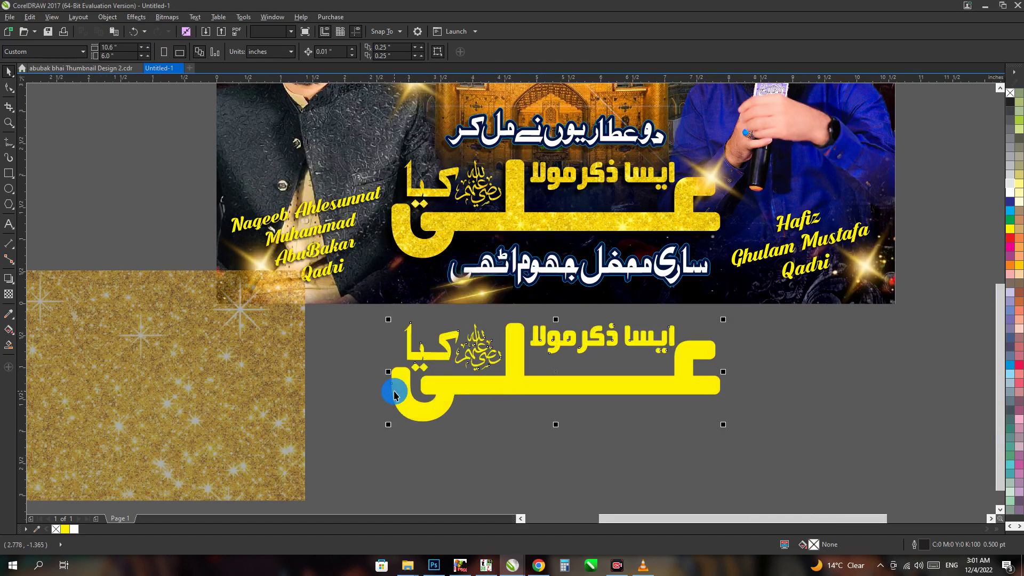
Restore the glitter texture inside the copy, then delete the spare copy
{"action": "key", "text": "ctrl+z"}
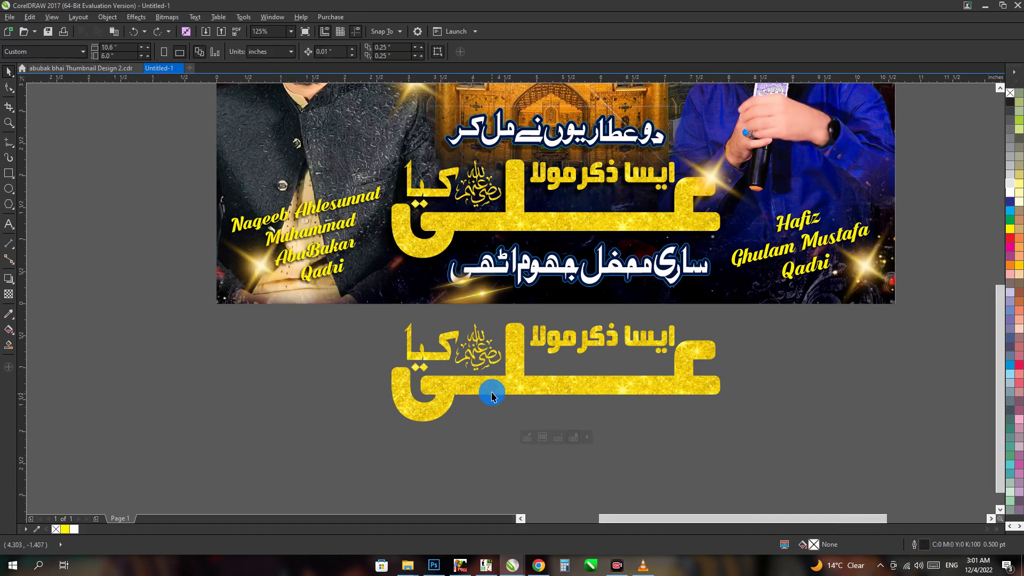
{"action": "key", "text": "Delete"}
{"action": "scroll", "coordinate": [370, 434], "scroll_direction": "up", "scroll_amount": 2}
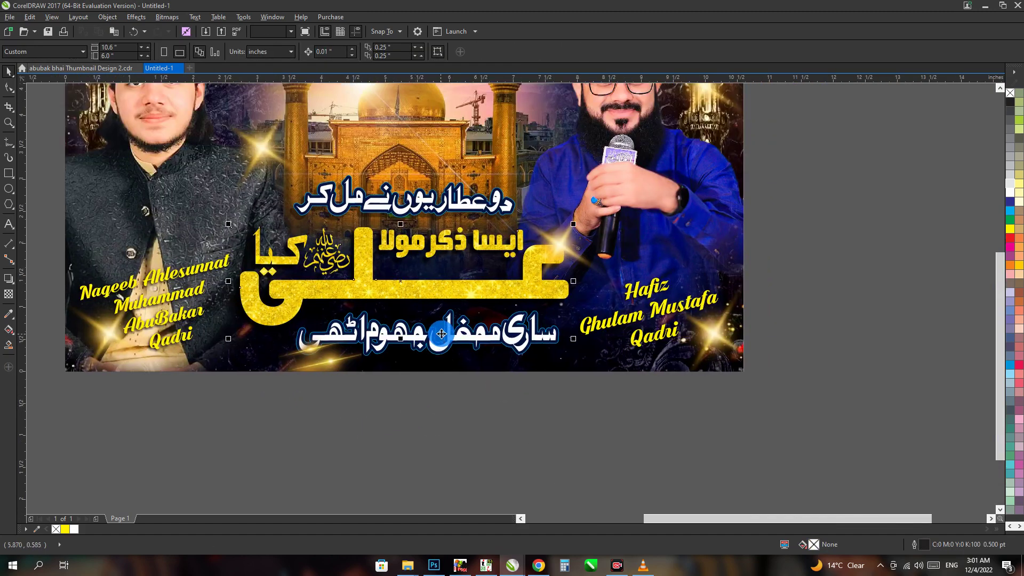
Switch the left name caption's yellow-to-white fountain fill to elliptical in Edit Fill (F11)
{"action": "left_click", "coordinate": [440, 335]}
{"action": "left_click", "coordinate": [535, 401]}
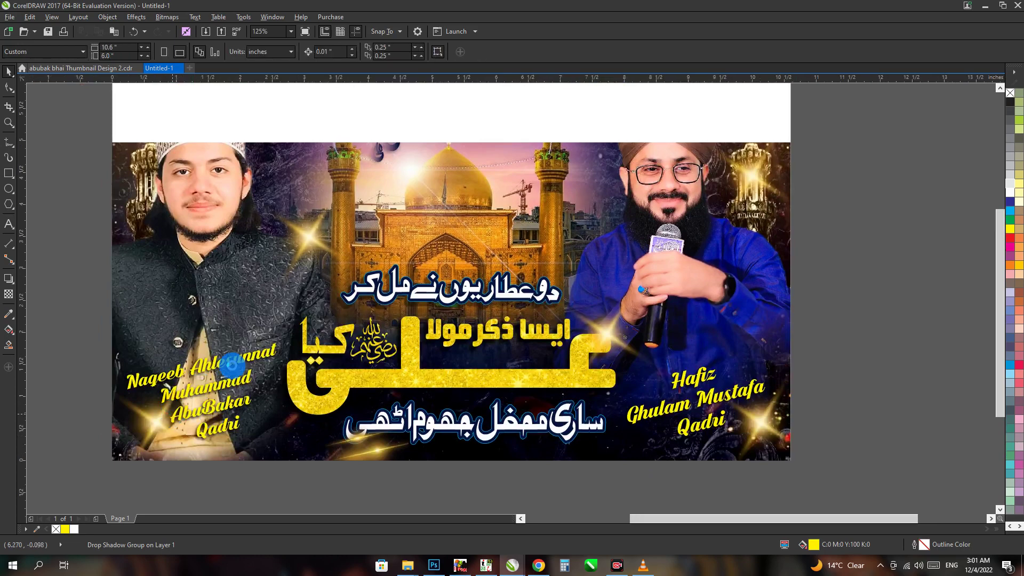
{"action": "left_click", "coordinate": [233, 365]}
{"action": "key", "text": "Escape"}
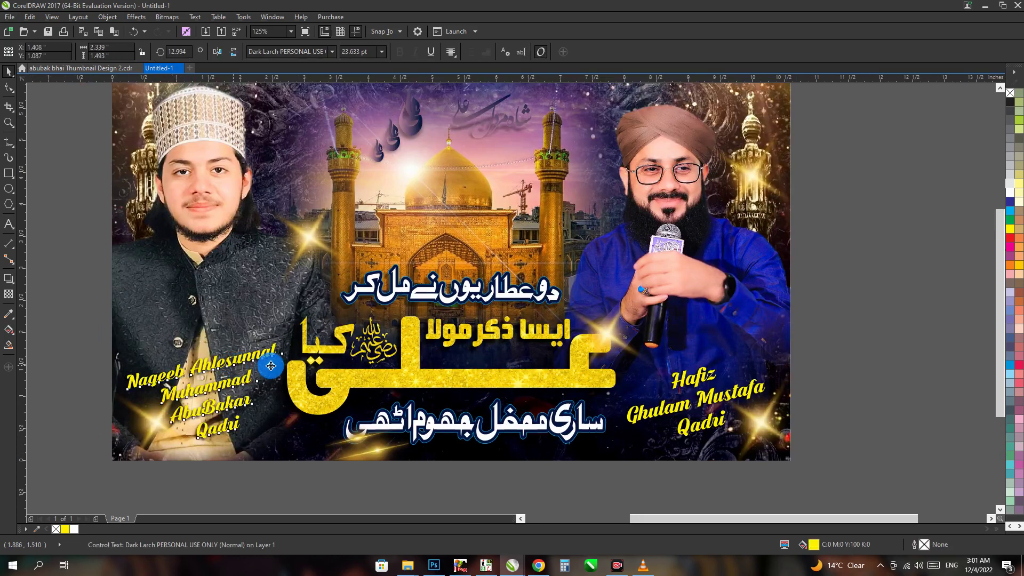
{"action": "left_click", "coordinate": [272, 366]}
{"action": "key", "text": "F11"}
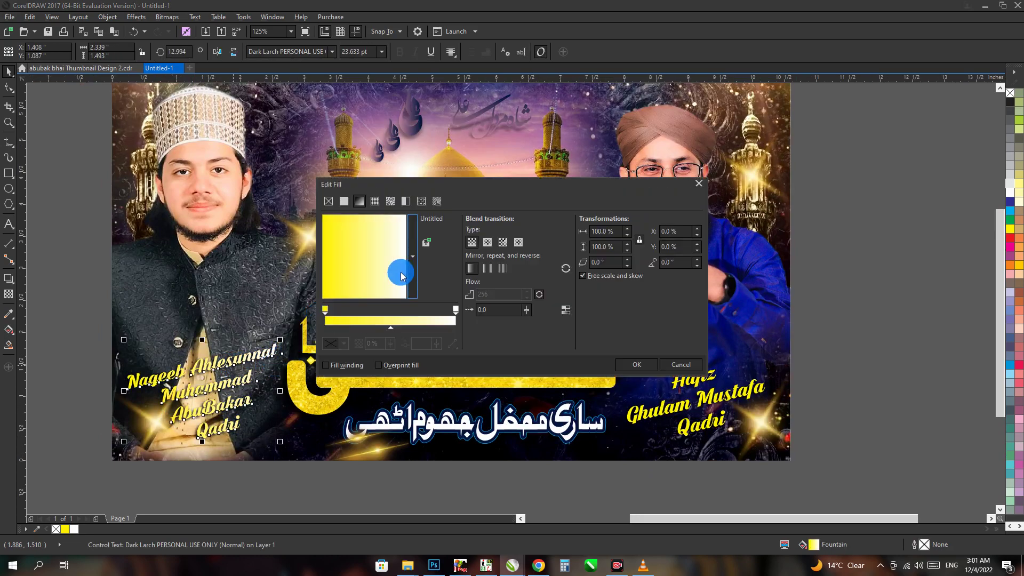
{"action": "left_click", "coordinate": [487, 244]}
{"action": "key", "text": "Return"}
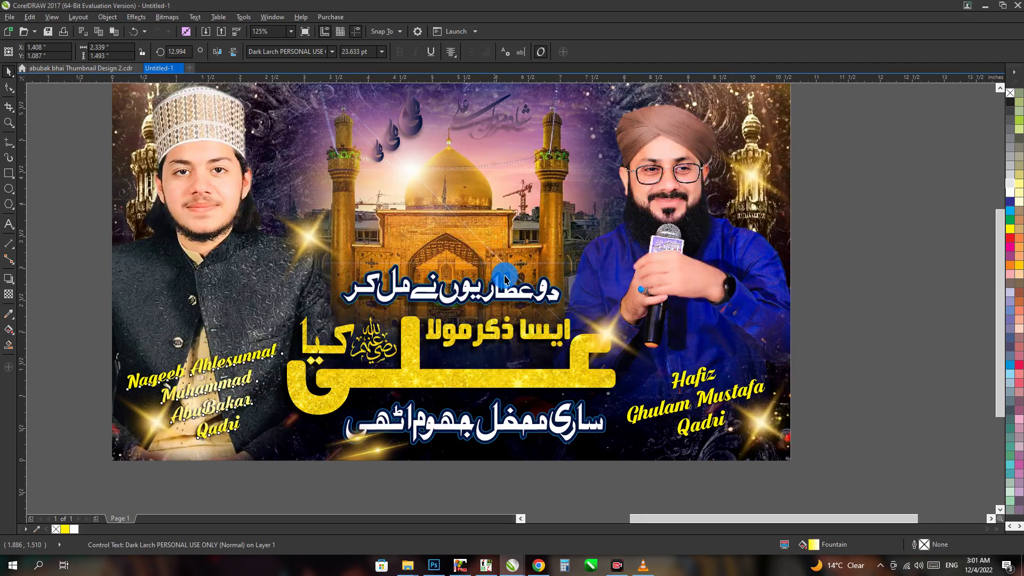
{"action": "left_click", "coordinate": [854, 347]}
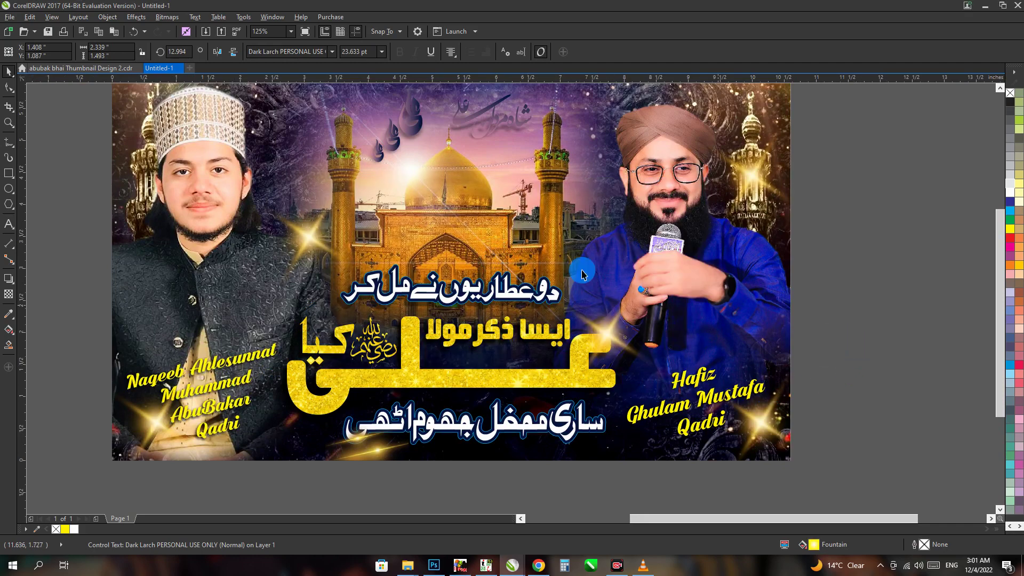
{"action": "scroll", "coordinate": [485, 214], "scroll_direction": "up", "scroll_amount": 2}
{"action": "left_click", "coordinate": [487, 299]}
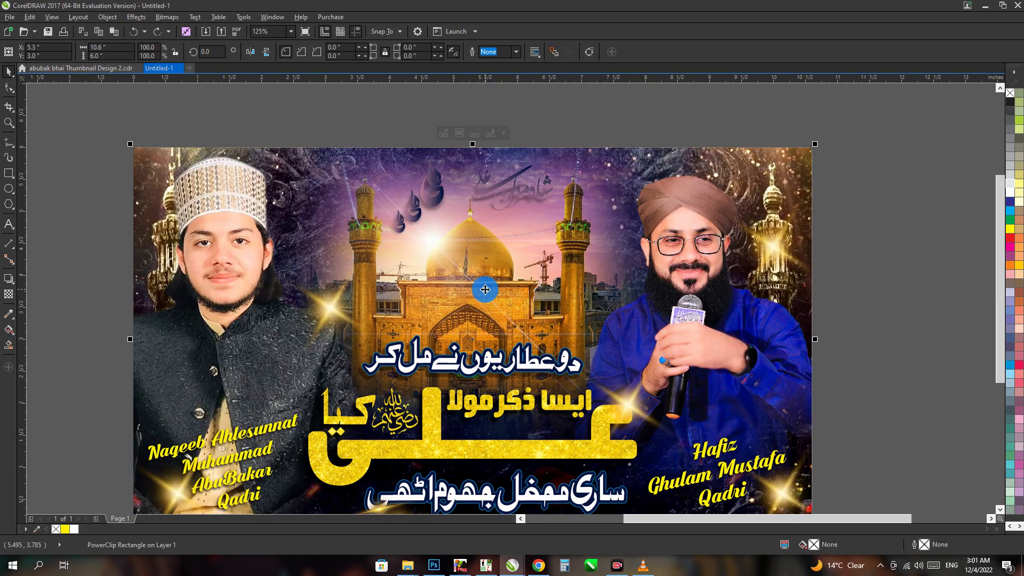
Duplicate the top Urdu line just above the original
{"action": "left_click", "coordinate": [487, 364]}
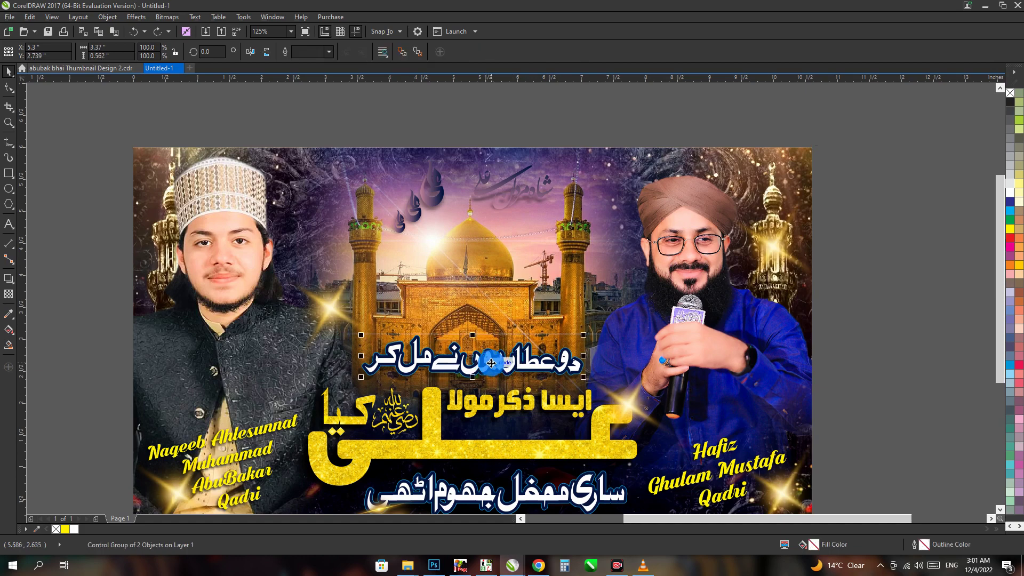
{"action": "scroll", "coordinate": [492, 363], "scroll_direction": "down", "scroll_amount": 2}
{"action": "left_click_drag", "start_coordinate": [492, 364], "coordinate": [491, 346]}
{"action": "scroll", "coordinate": [492, 330], "scroll_direction": "up", "scroll_amount": 2}
{"action": "scroll", "coordinate": [494, 317], "scroll_direction": "up", "scroll_amount": 2}
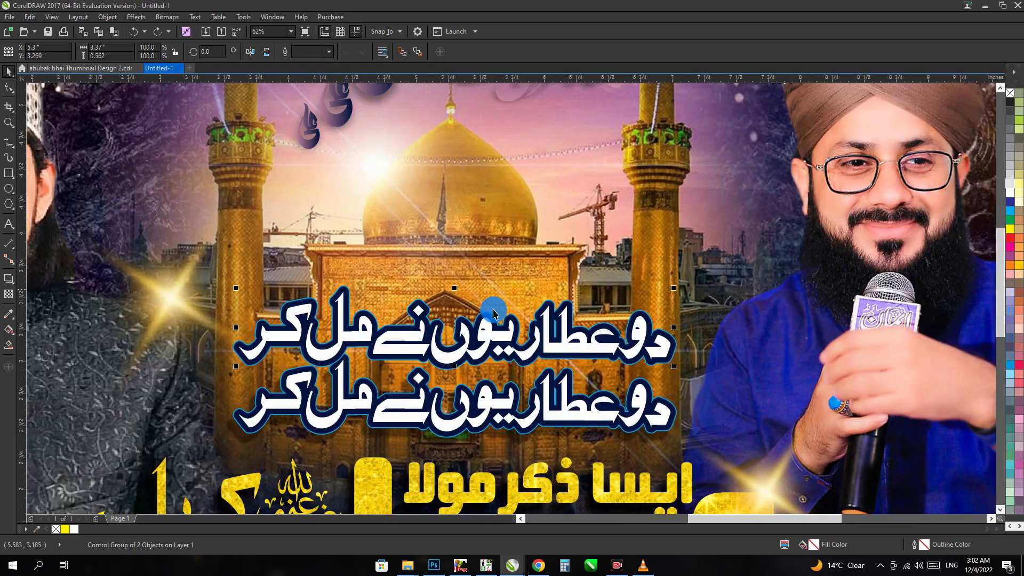
{"action": "left_click", "coordinate": [494, 336]}
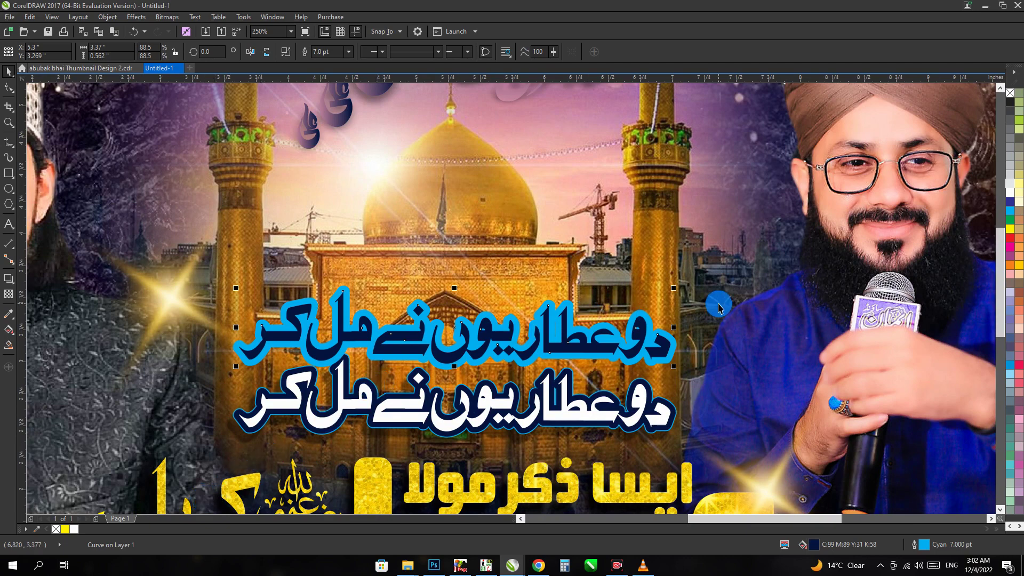
Colour the new copy dark navy, undoing an accidental nudge
{"action": "left_click", "coordinate": [1013, 206]}
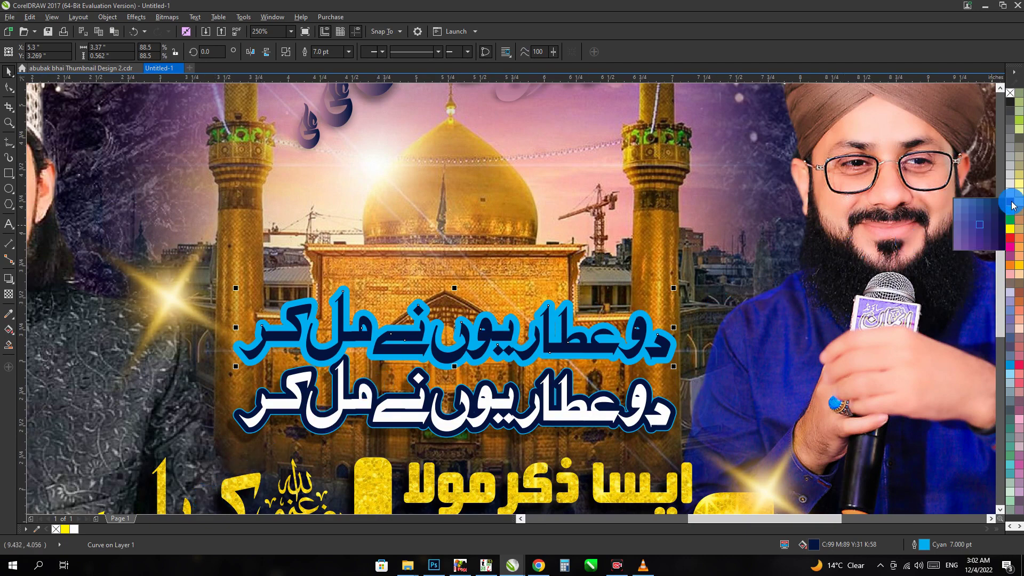
{"action": "left_click_drag", "start_coordinate": [1004, 220], "coordinate": [581, 336]}
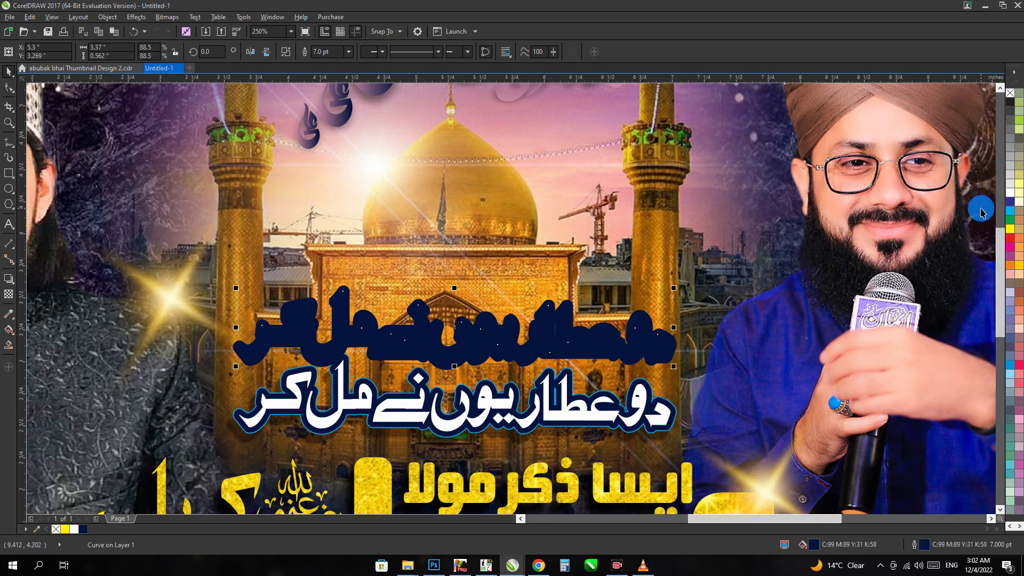
{"action": "left_click_drag", "start_coordinate": [610, 336], "coordinate": [623, 342]}
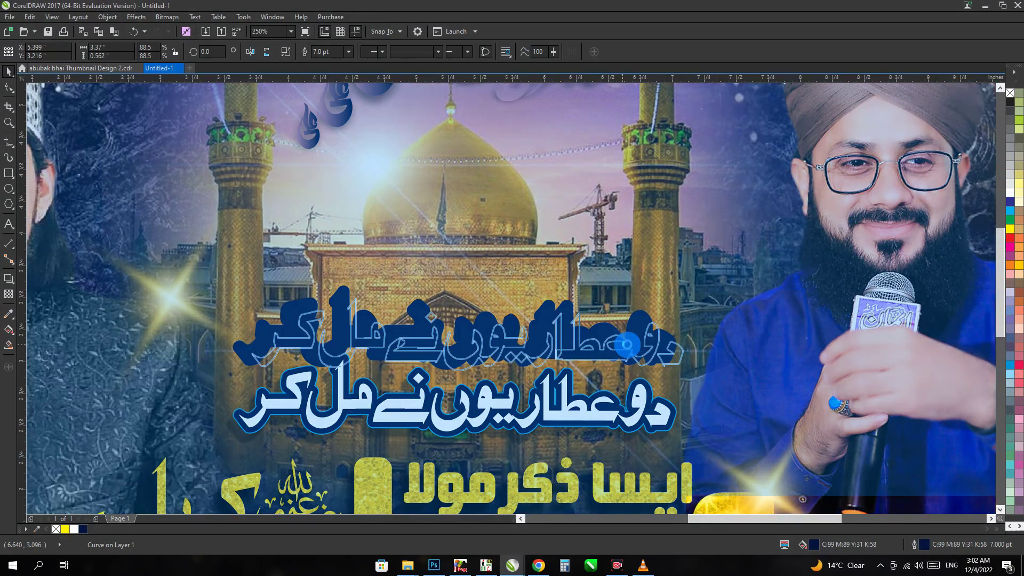
{"action": "key", "text": "ctrl+z"}
{"action": "left_click", "coordinate": [624, 343]}
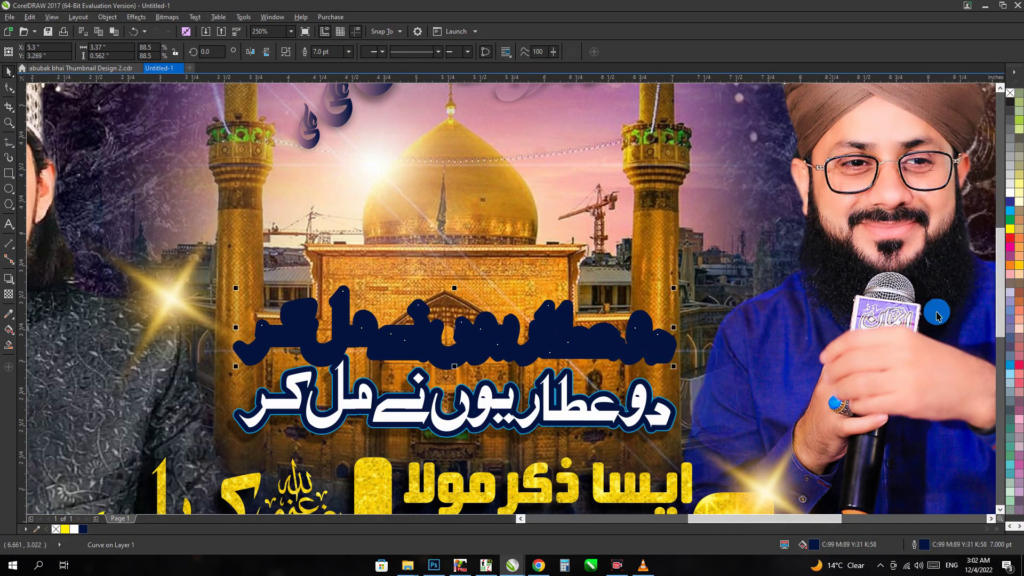
Give the copy a white outline, thickened to 5 pt in Outline Pen
{"action": "right_click", "coordinate": [1011, 198]}
{"action": "key", "text": "F12"}
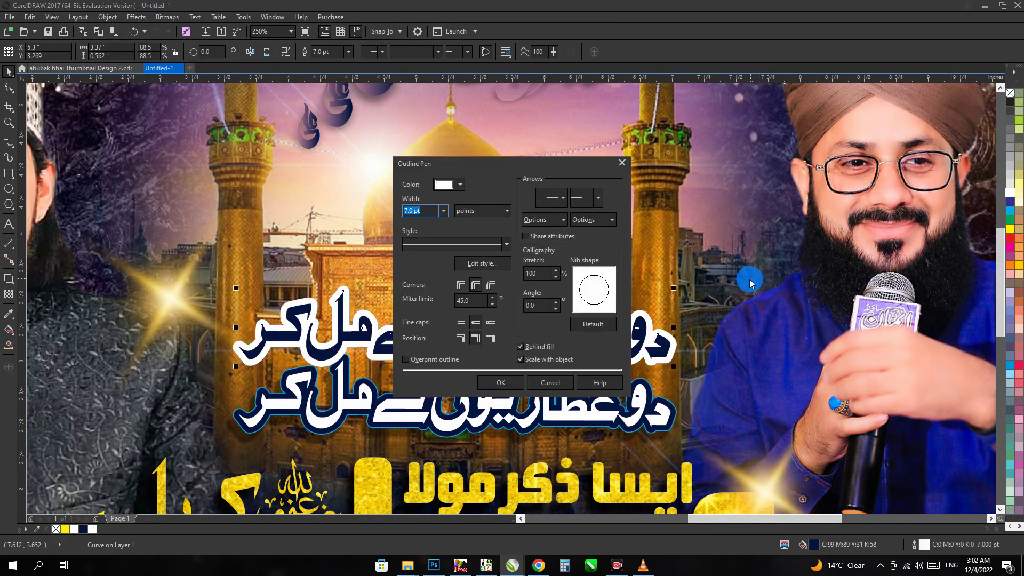
{"action": "key", "text": "Return"}
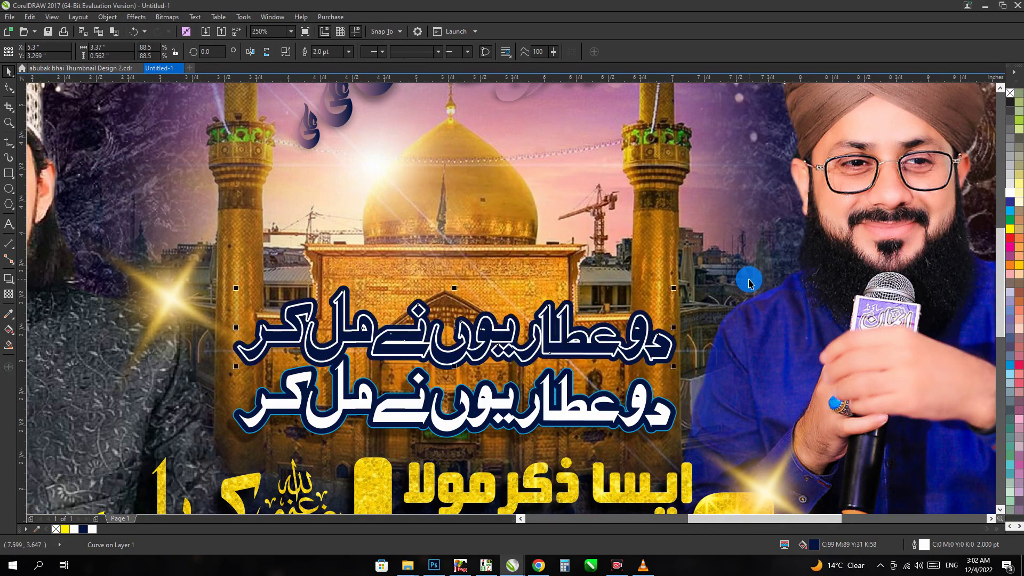
{"action": "key", "text": "F12"}
{"action": "type", "text": "4"}
{"action": "key", "text": "Return"}
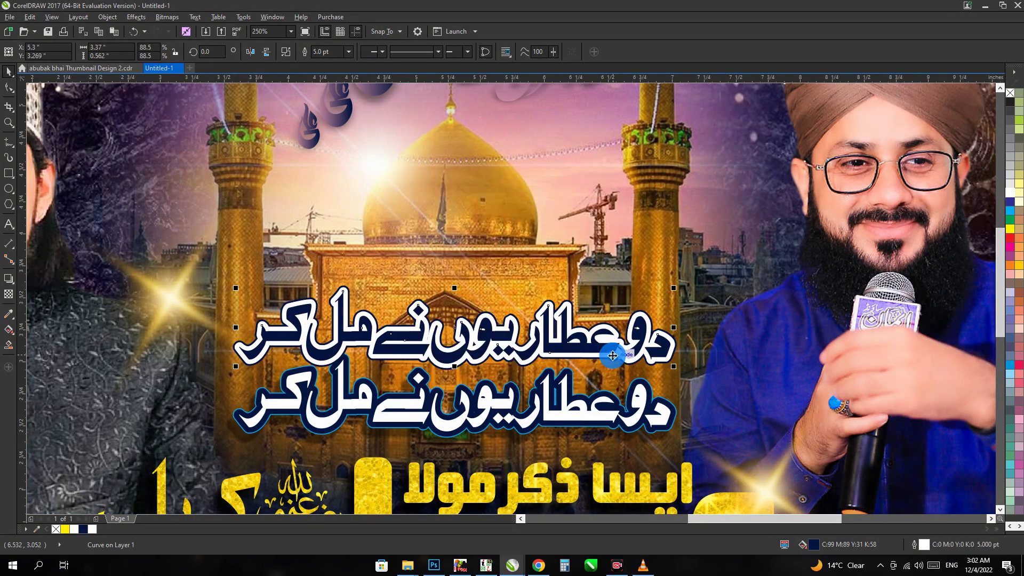
{"action": "left_click", "coordinate": [612, 355]}
{"action": "scroll", "coordinate": [608, 347], "scroll_direction": "up", "scroll_amount": 3}
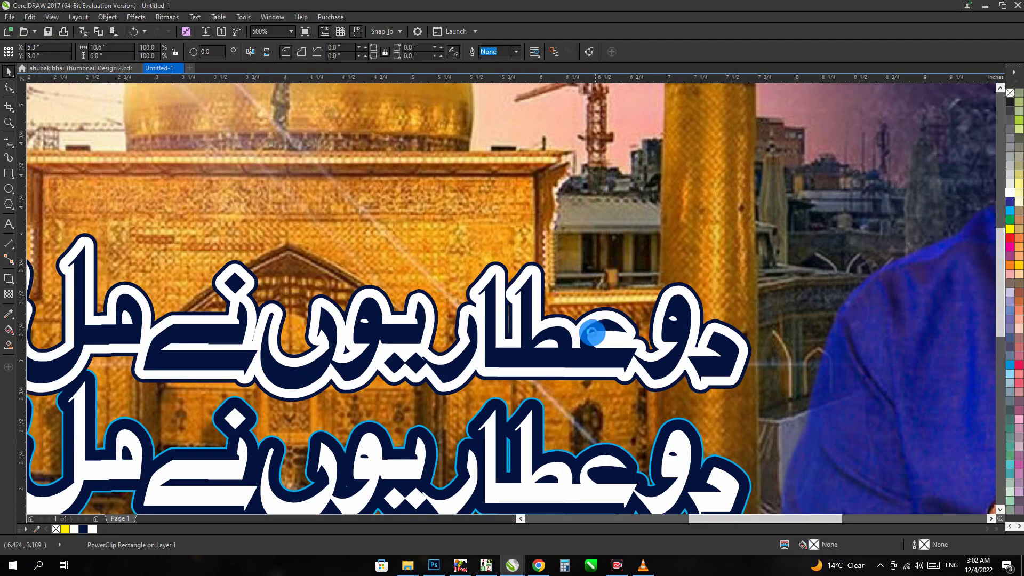
{"action": "scroll", "coordinate": [592, 333], "scroll_direction": "down", "scroll_amount": 6}
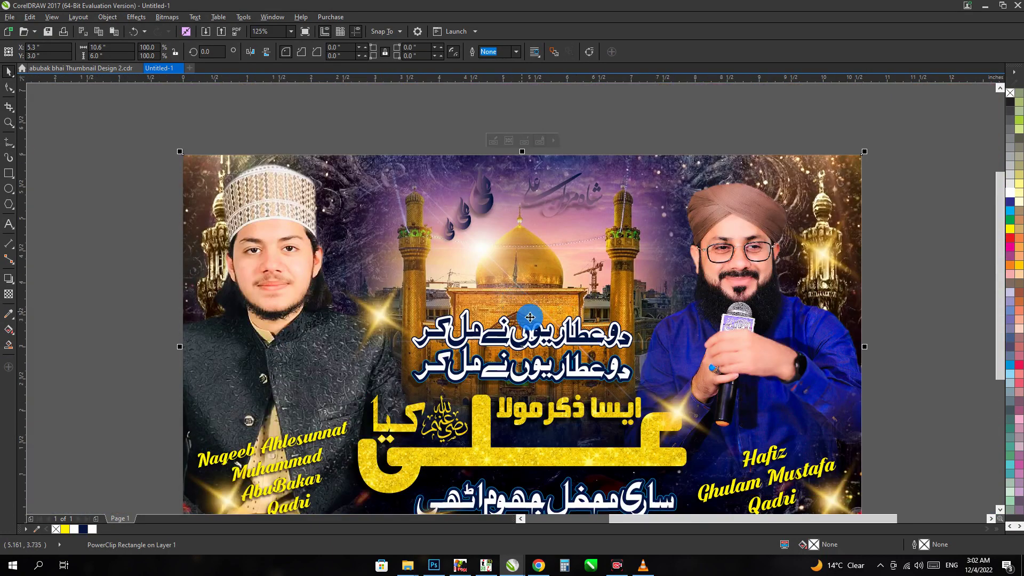
{"action": "scroll", "coordinate": [532, 319], "scroll_direction": "up", "scroll_amount": 2}
{"action": "scroll", "coordinate": [322, 244], "scroll_direction": "up", "scroll_amount": 1}
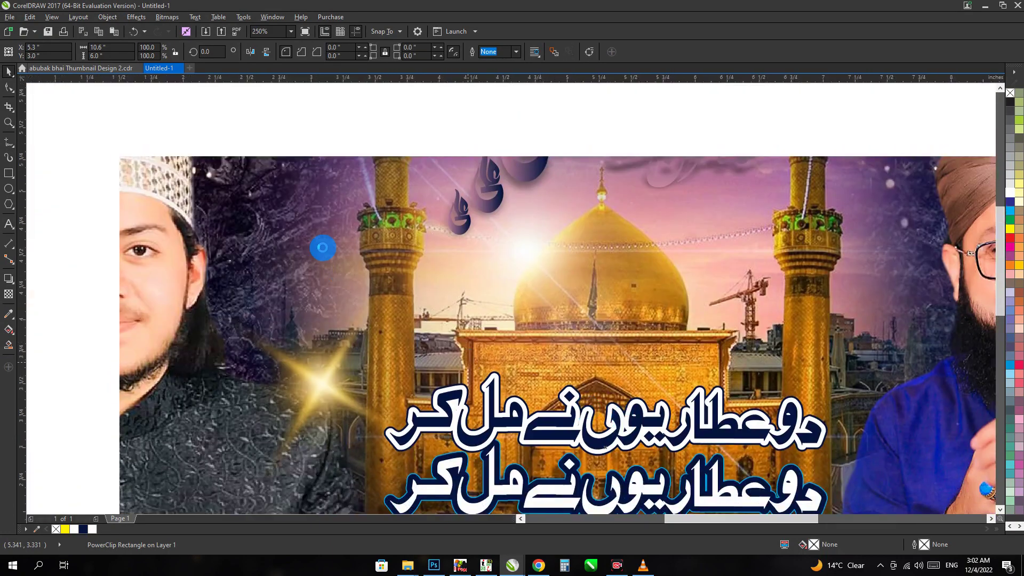
{"action": "left_click", "coordinate": [8, 314]}
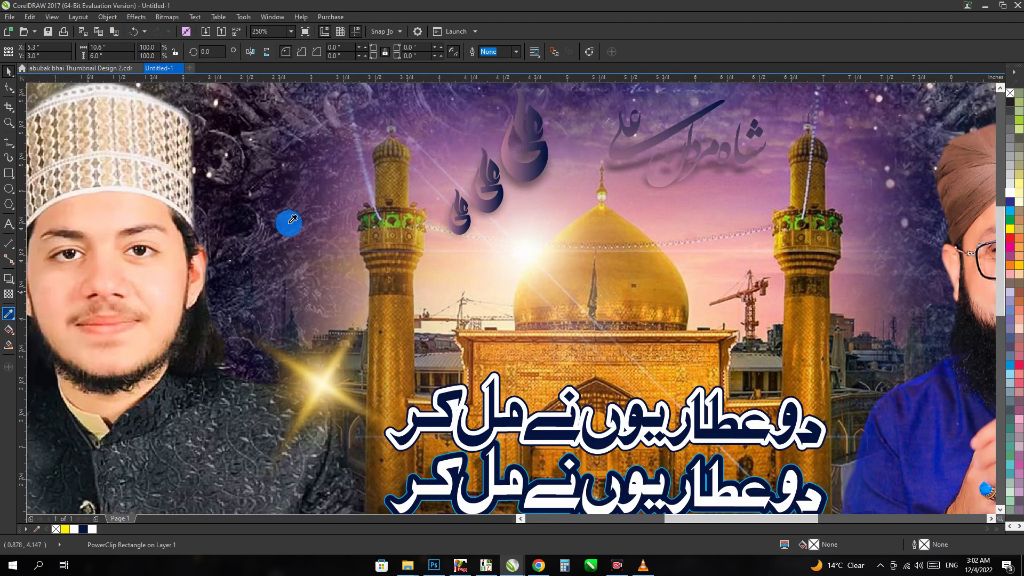
{"action": "left_click", "coordinate": [337, 196]}
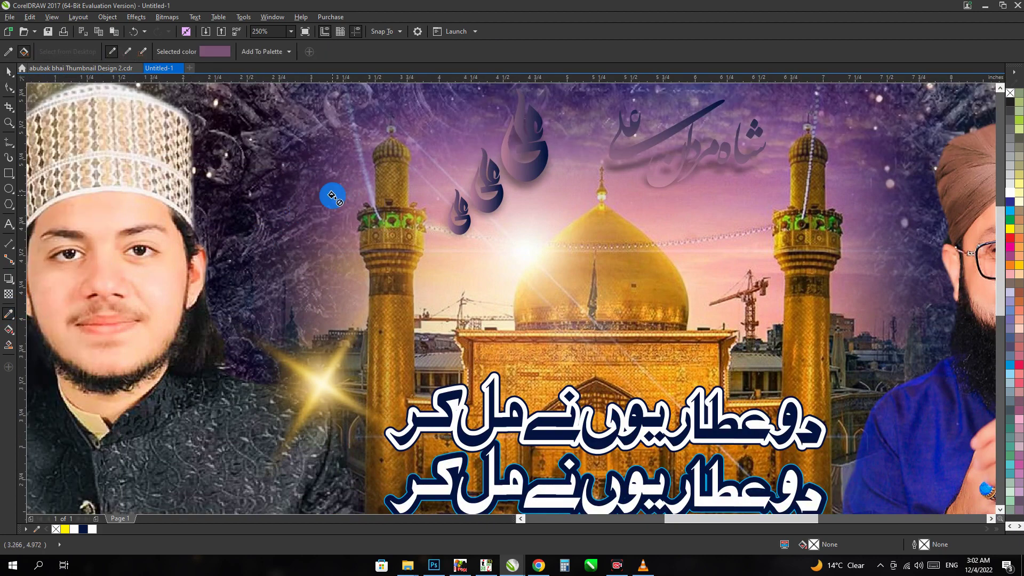
{"action": "left_click", "coordinate": [641, 423]}
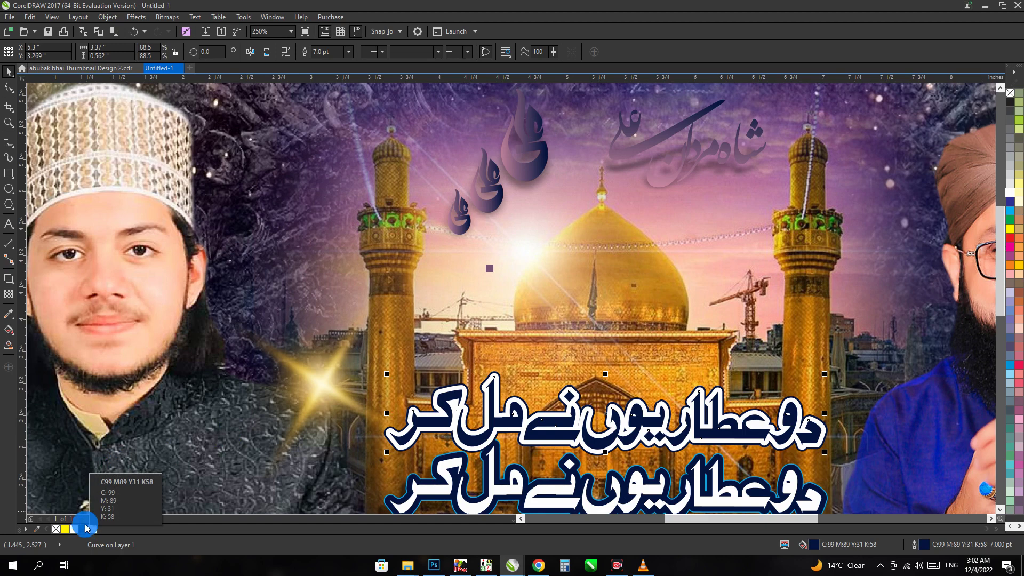
{"action": "left_click", "coordinate": [10, 312]}
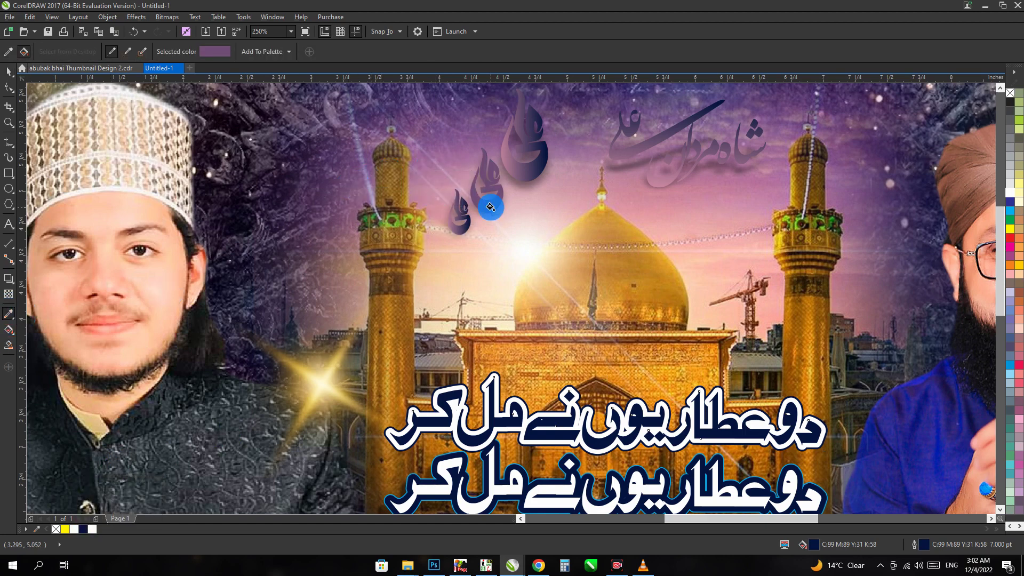
{"action": "left_click", "coordinate": [490, 207]}
{"action": "key", "text": "space"}
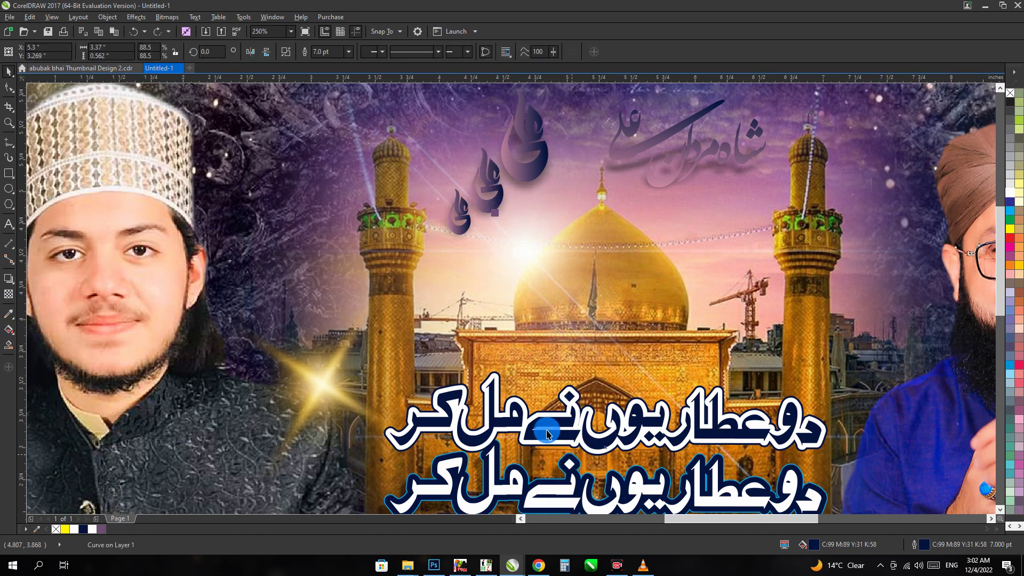
{"action": "left_click", "coordinate": [546, 433]}
{"action": "left_click", "coordinate": [204, 512]}
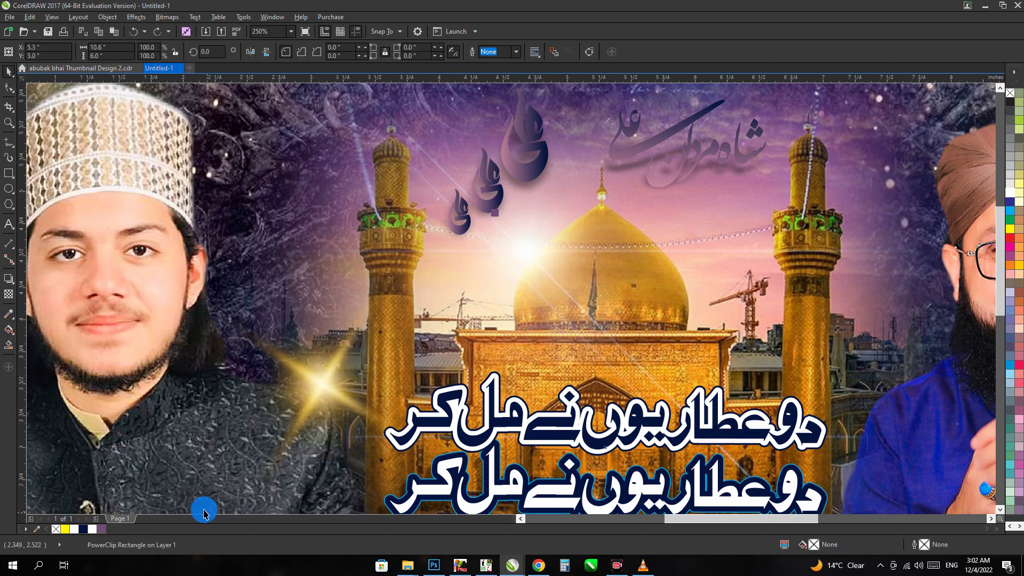
{"action": "left_click", "coordinate": [503, 426]}
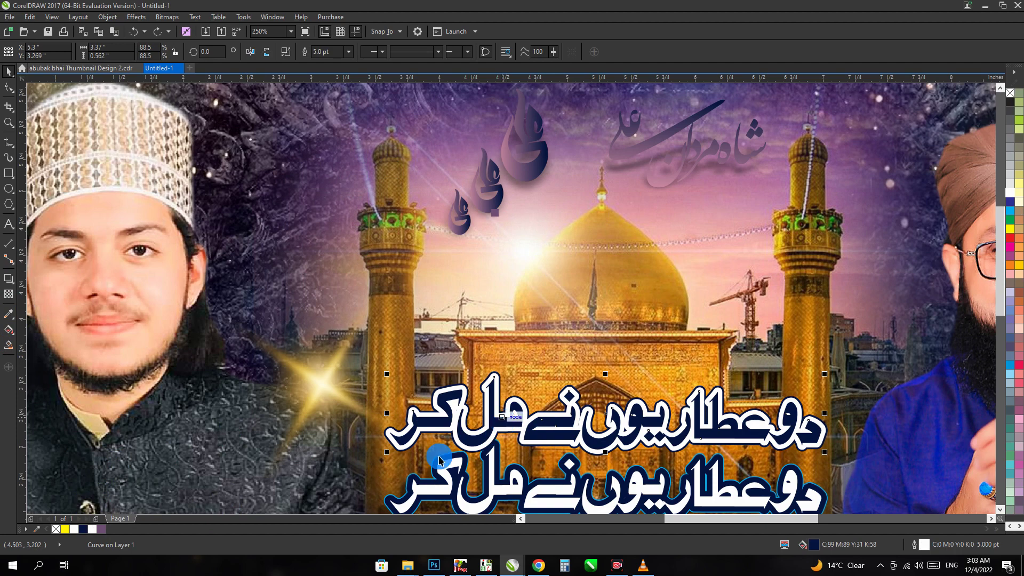
{"action": "left_click", "coordinate": [225, 466]}
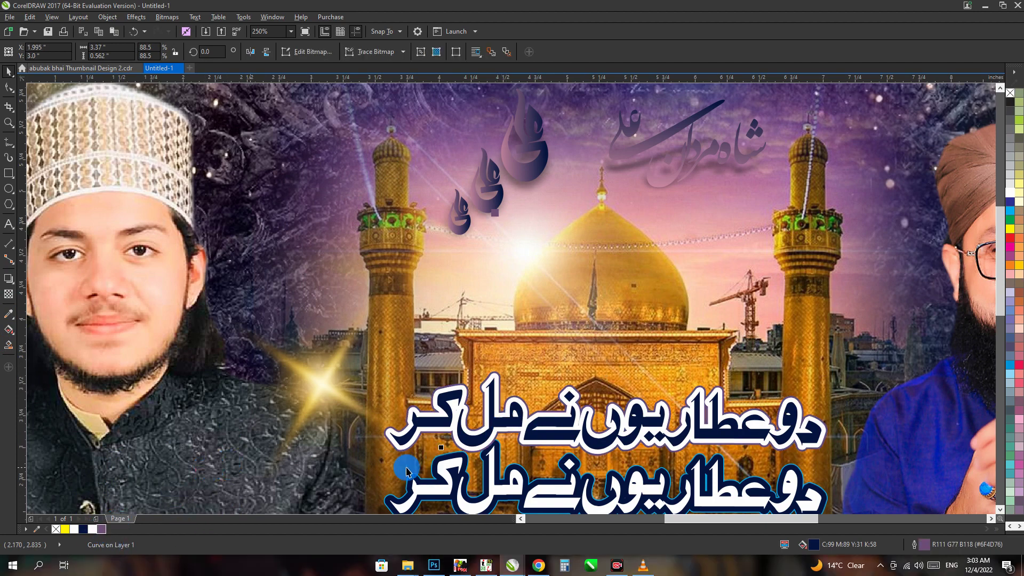
{"action": "scroll", "coordinate": [643, 426], "scroll_direction": "up", "scroll_amount": 2}
{"action": "left_click", "coordinate": [643, 416]}
{"action": "scroll", "coordinate": [485, 398], "scroll_direction": "right", "scroll_amount": 3}
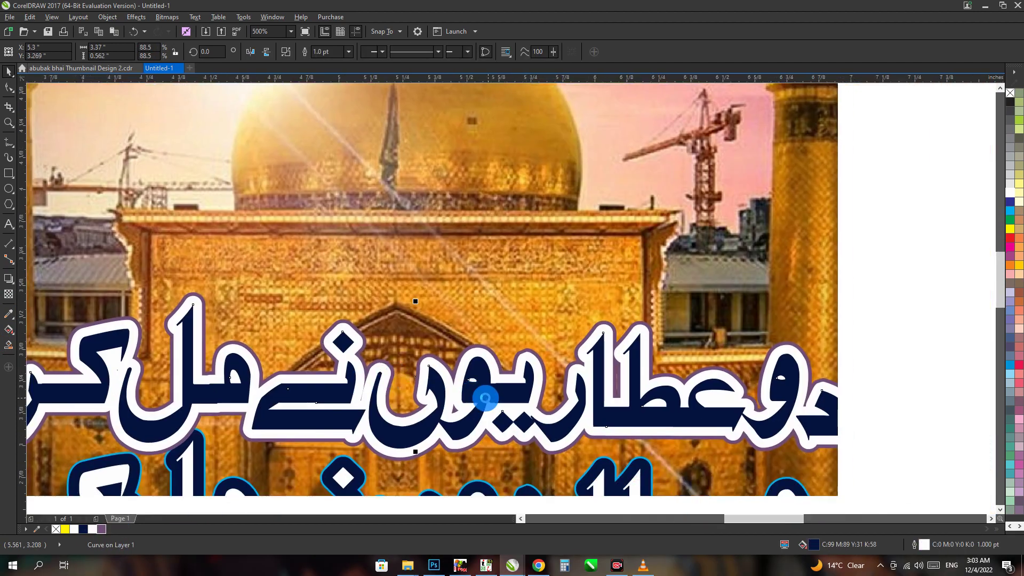
Drop-shadow the top Urdu line in purple RGB 111,77,118 at 40 opacity, feather 15
{"action": "left_click", "coordinate": [8, 278]}
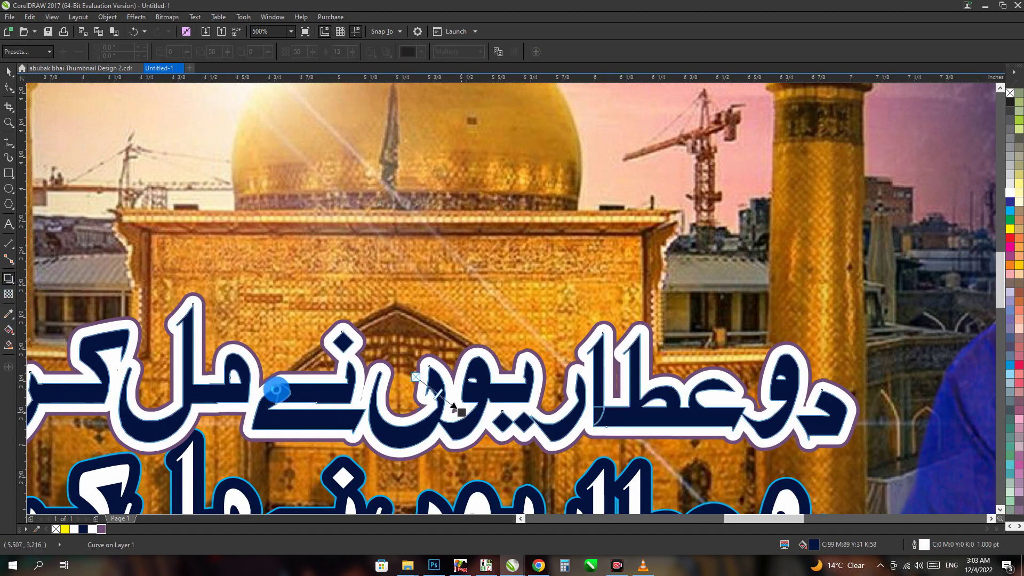
{"action": "left_click_drag", "start_coordinate": [457, 393], "coordinate": [240, 369]}
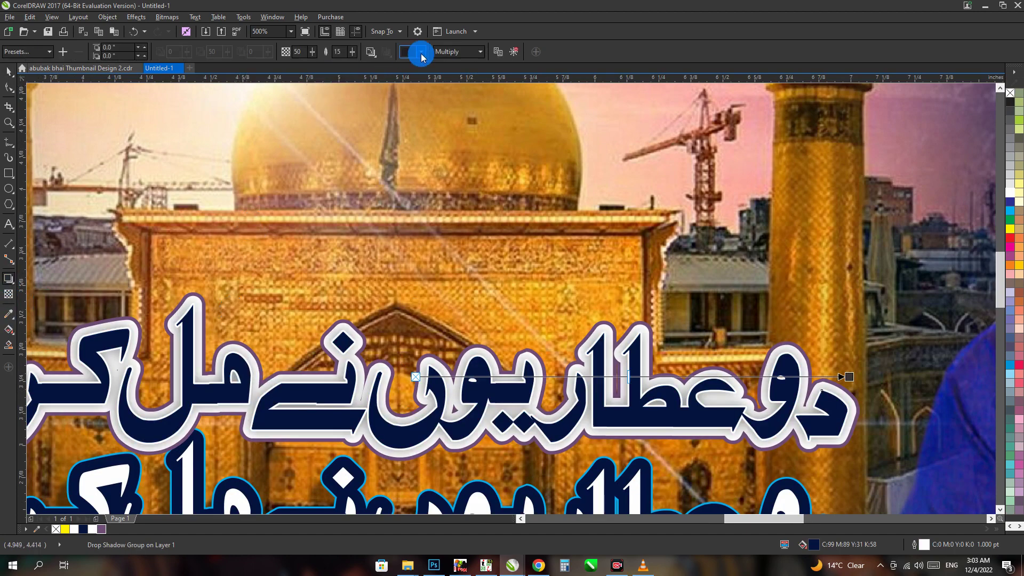
{"action": "left_click", "coordinate": [421, 52]}
{"action": "left_click", "coordinate": [444, 79]}
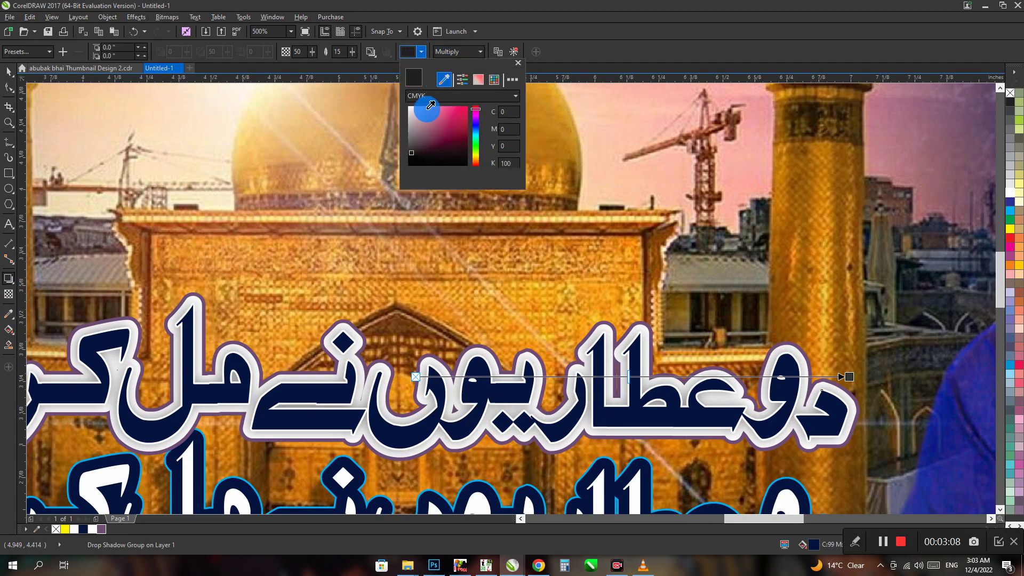
{"action": "left_click", "coordinate": [241, 342]}
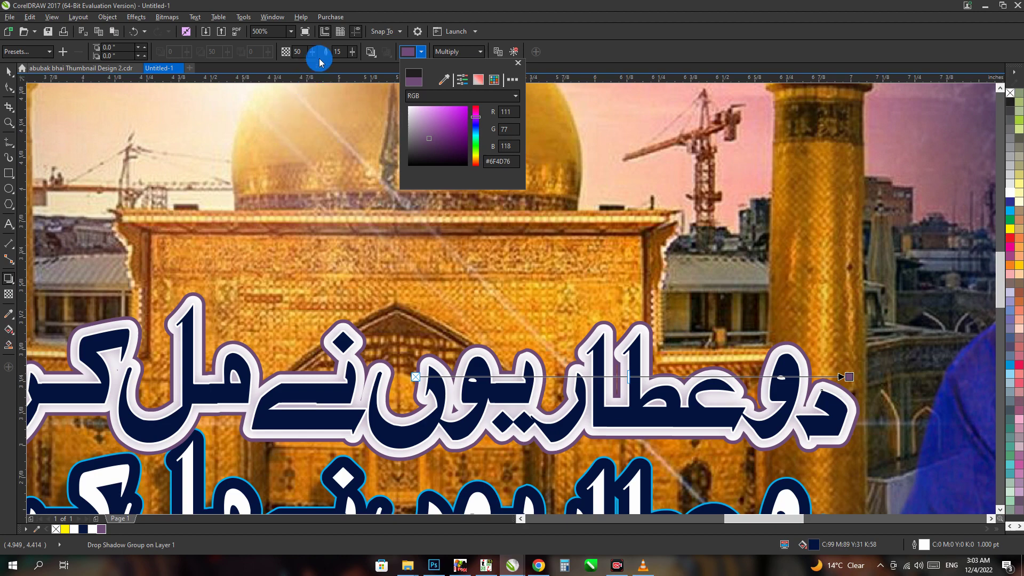
{"action": "left_click", "coordinate": [286, 56]}
{"action": "key", "text": "Tab"}
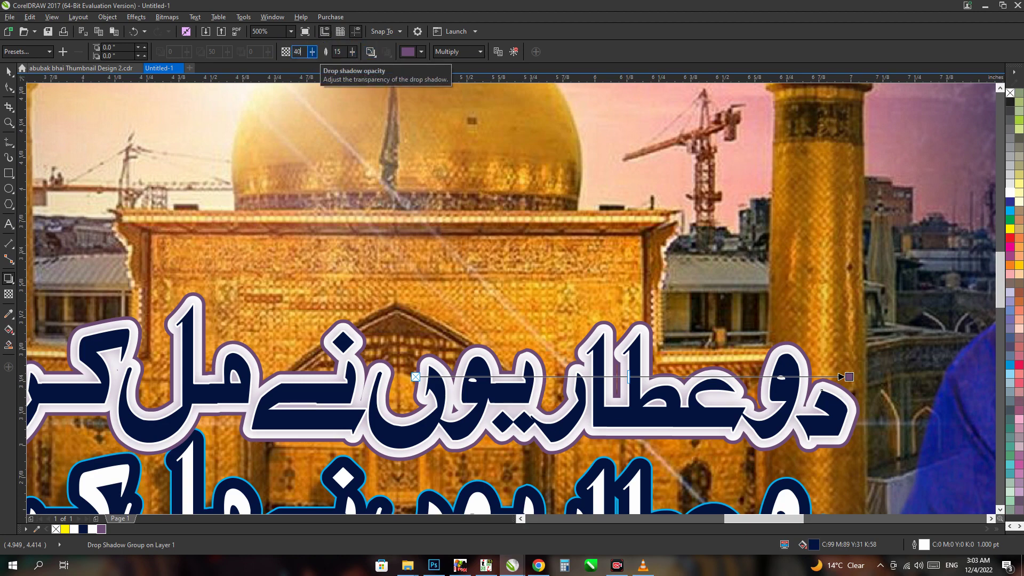
{"action": "key", "text": "Tab"}
{"action": "left_click", "coordinate": [349, 167]}
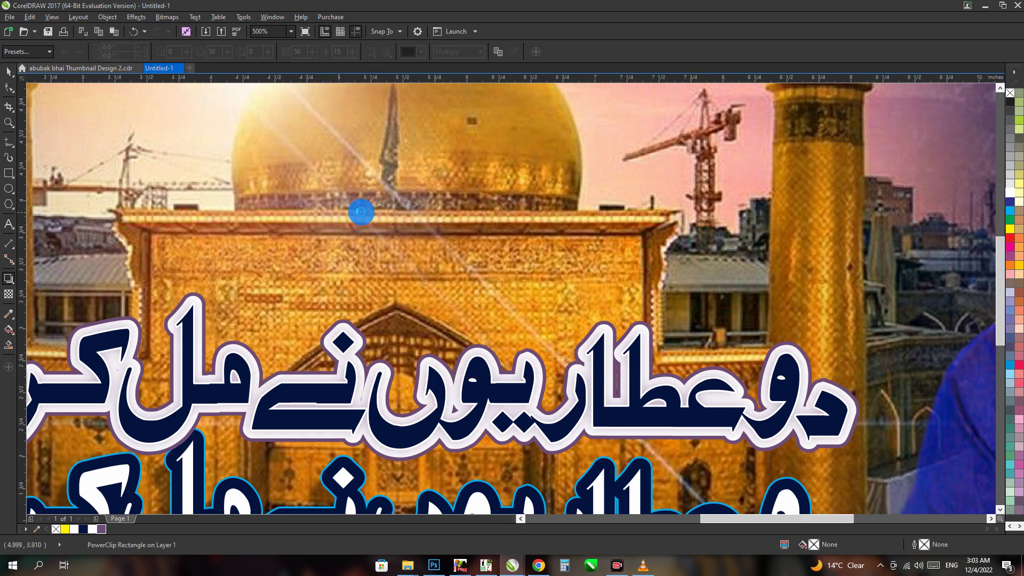
{"action": "scroll", "coordinate": [351, 163], "scroll_direction": "down", "scroll_amount": 3}
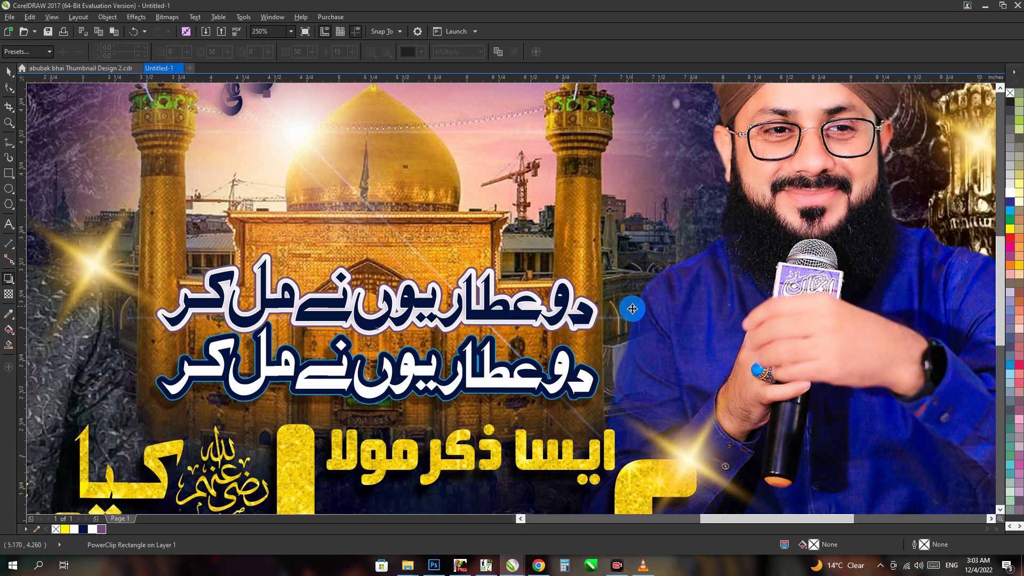
Delete the lower duplicate Urdu line and drag the remaining shadowed line down above the gold title
{"action": "left_click_drag", "start_coordinate": [632, 308], "coordinate": [115, 416]}
{"action": "key", "text": "Delete"}
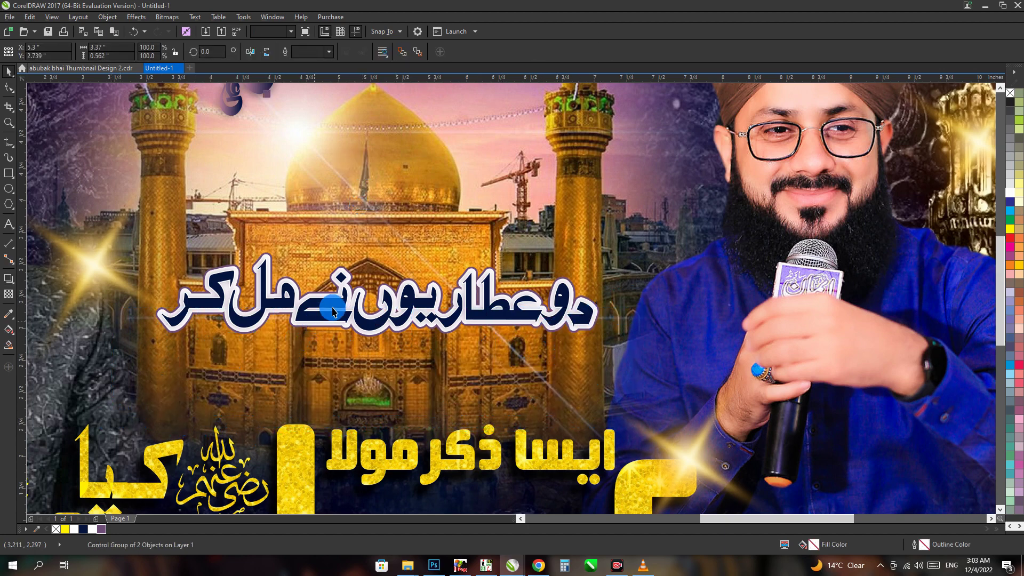
{"action": "left_click_drag", "start_coordinate": [111, 380], "coordinate": [115, 376]}
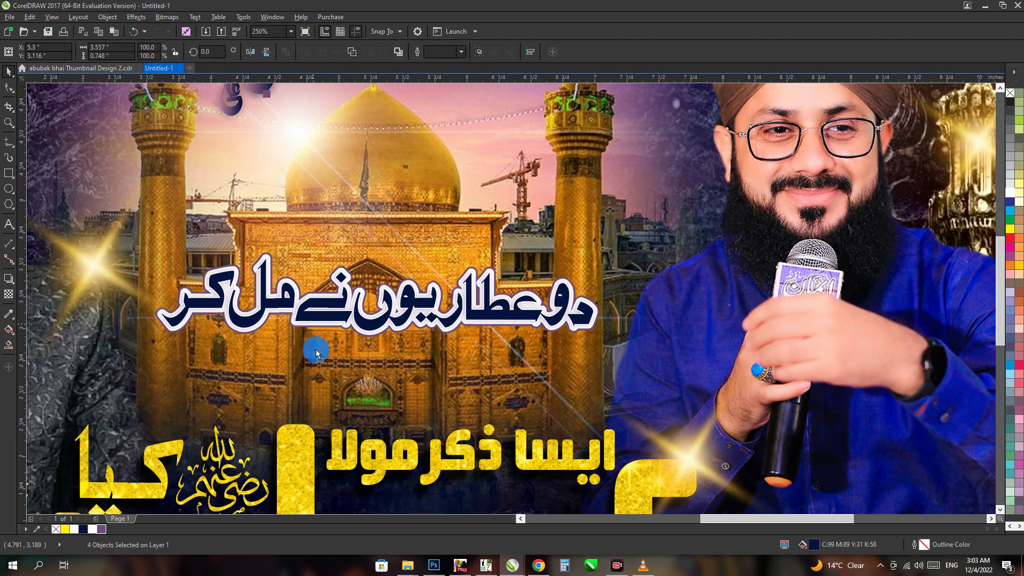
{"action": "left_click_drag", "start_coordinate": [315, 312], "coordinate": [318, 371]}
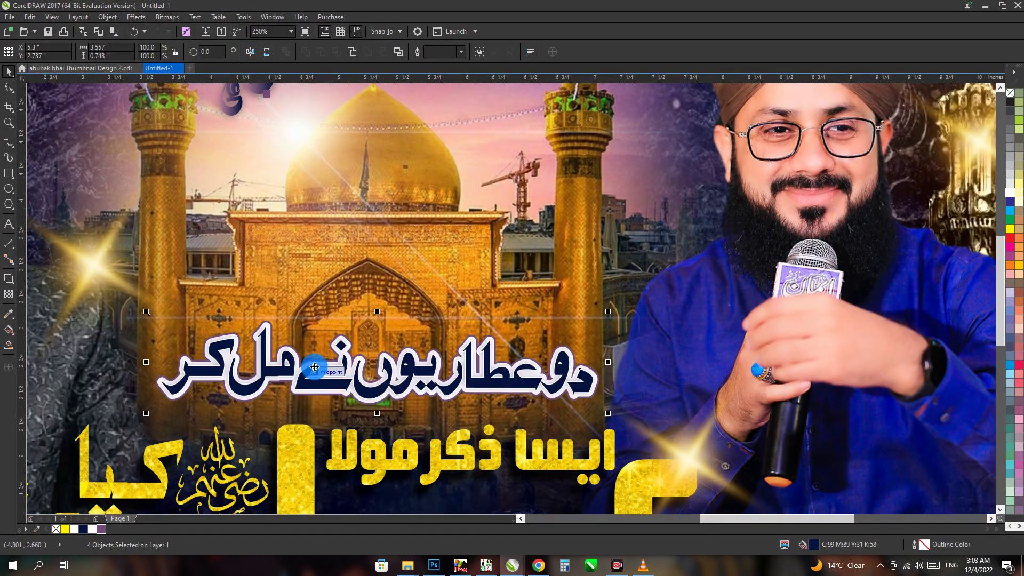
{"action": "scroll", "coordinate": [320, 368], "scroll_direction": "down", "scroll_amount": 2}
{"action": "scroll", "coordinate": [323, 368], "scroll_direction": "down", "scroll_amount": 3}
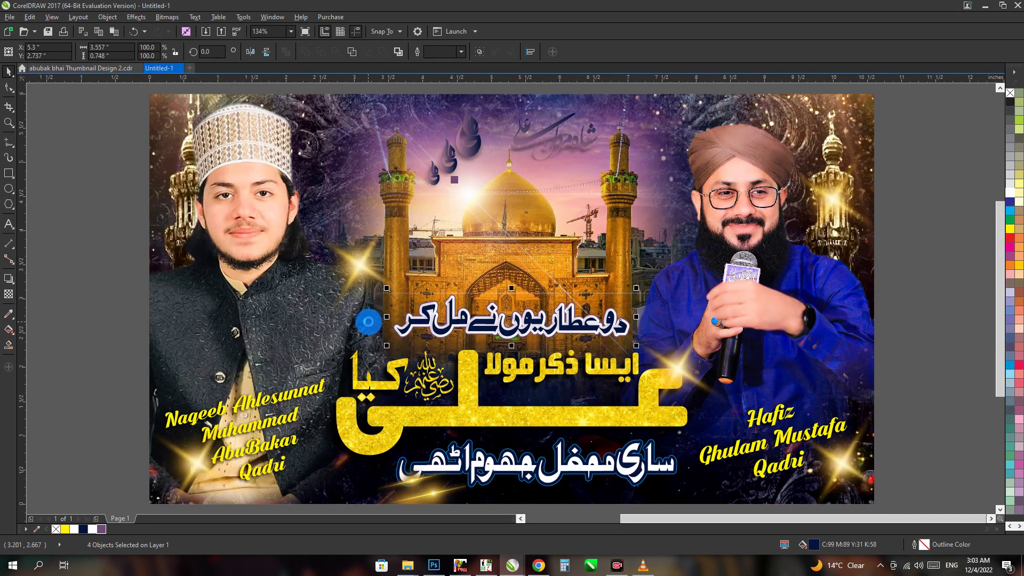
{"action": "scroll", "coordinate": [242, 267], "scroll_direction": "down", "scroll_amount": 2}
{"action": "key", "text": "Escape"}
{"action": "scroll", "coordinate": [498, 244], "scroll_direction": "up", "scroll_amount": 5}
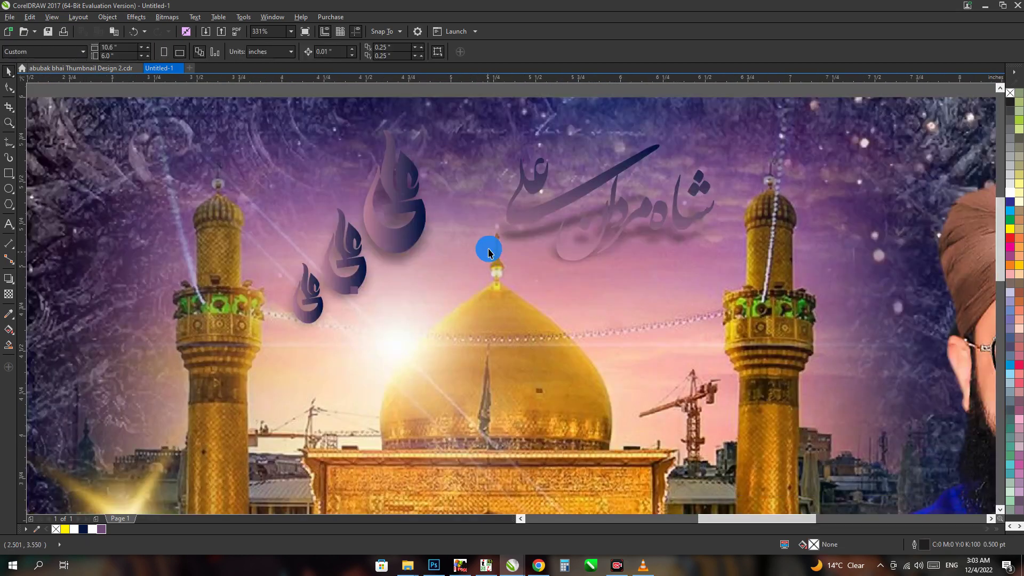
{"action": "left_click", "coordinate": [532, 224]}
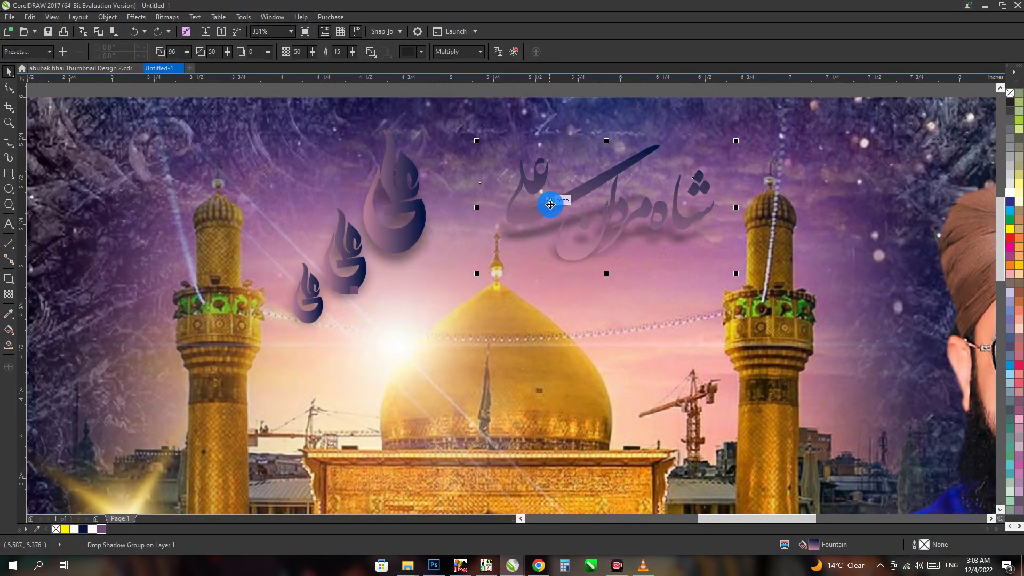
{"action": "double_click", "coordinate": [550, 208]}
{"action": "key", "text": "Escape"}
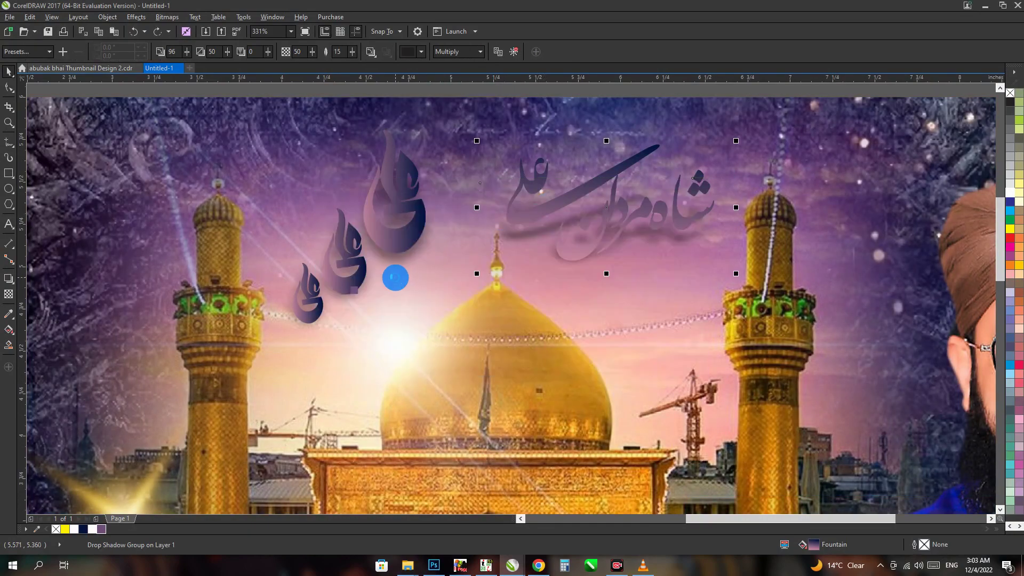
{"action": "scroll", "coordinate": [394, 280], "scroll_direction": "down", "scroll_amount": 2}
{"action": "scroll", "coordinate": [395, 285], "scroll_direction": "down", "scroll_amount": 2}
{"action": "left_click", "coordinate": [545, 317]}
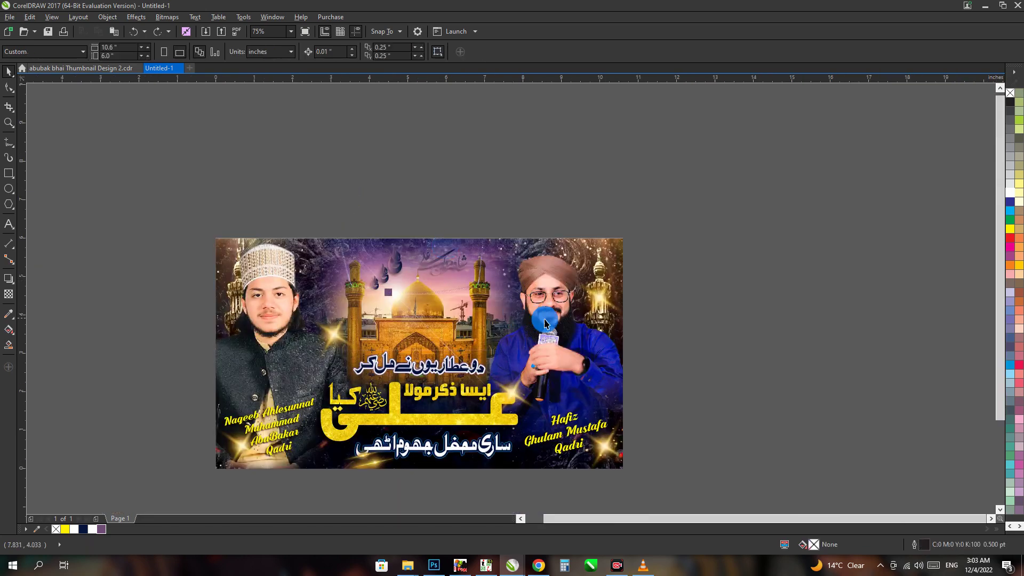
{"action": "left_click", "coordinate": [667, 299]}
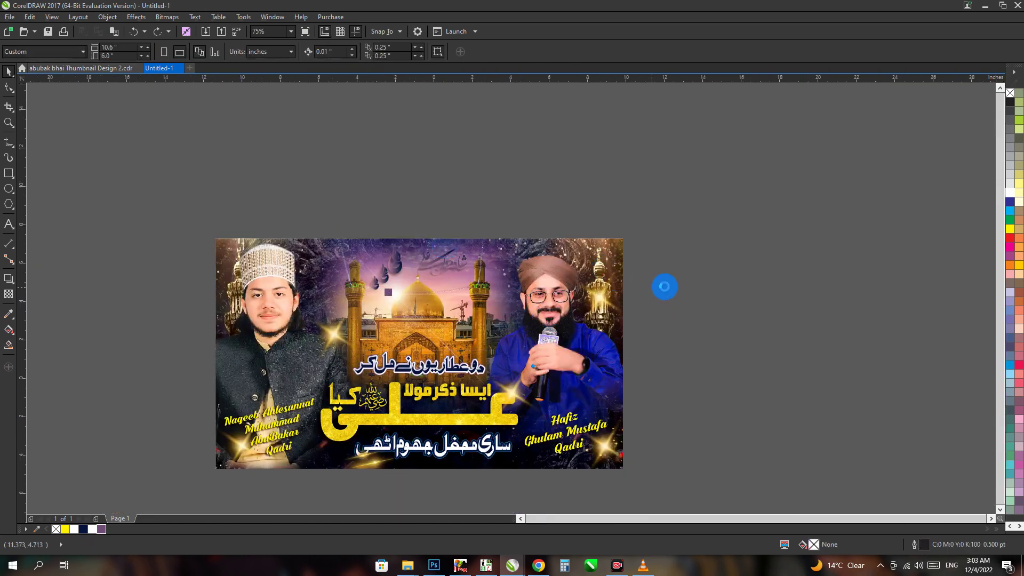
{"action": "scroll", "coordinate": [661, 288], "scroll_direction": "down", "scroll_amount": 2}
{"action": "left_click", "coordinate": [598, 320]}
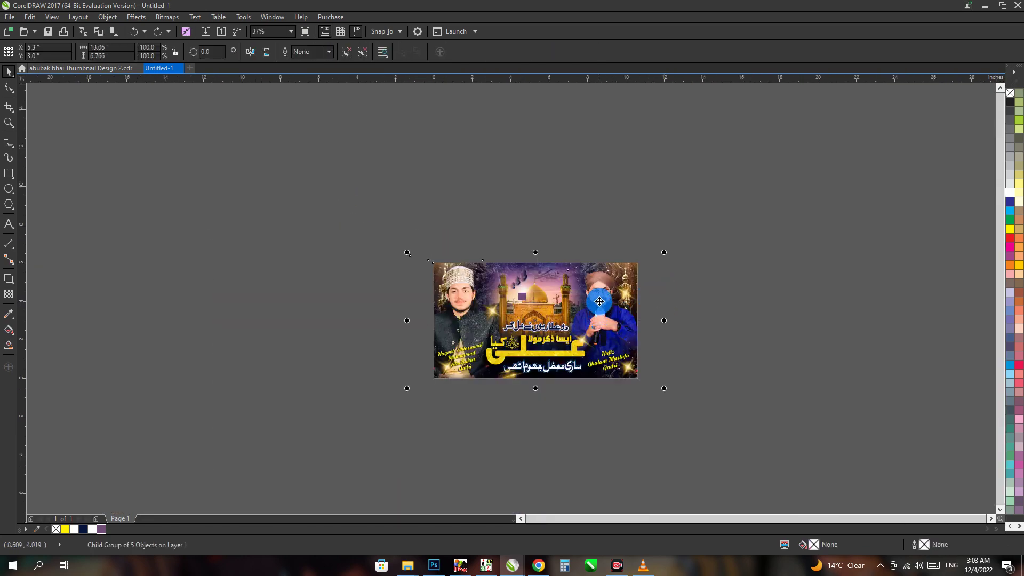
Test-move the speaker and shrine pictures, then delete the 10.6x6.0 PowerClip thumbnail frame
{"action": "mouse_move", "coordinate": [599, 305]}
{"action": "left_mouse_down"}
{"action": "mouse_move", "coordinate": [466, 300]}
{"action": "mouse_move", "coordinate": [357, 262]}
{"action": "mouse_move", "coordinate": [295, 258]}
{"action": "left_mouse_up"}
{"action": "scroll", "coordinate": [473, 291], "scroll_direction": "up", "scroll_amount": 2}
{"action": "scroll", "coordinate": [457, 291], "scroll_direction": "right", "scroll_amount": 3}
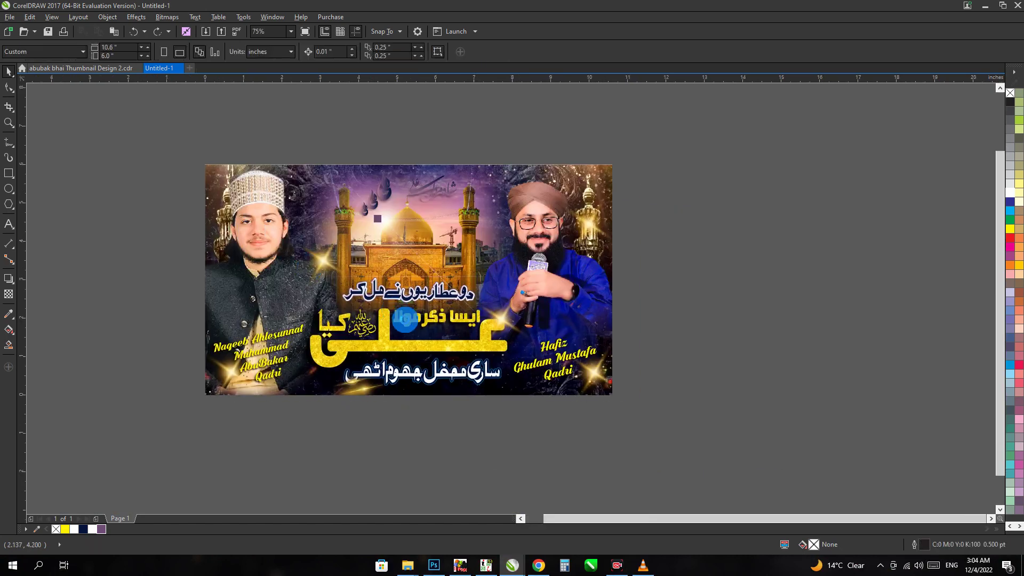
{"action": "left_click", "coordinate": [407, 245]}
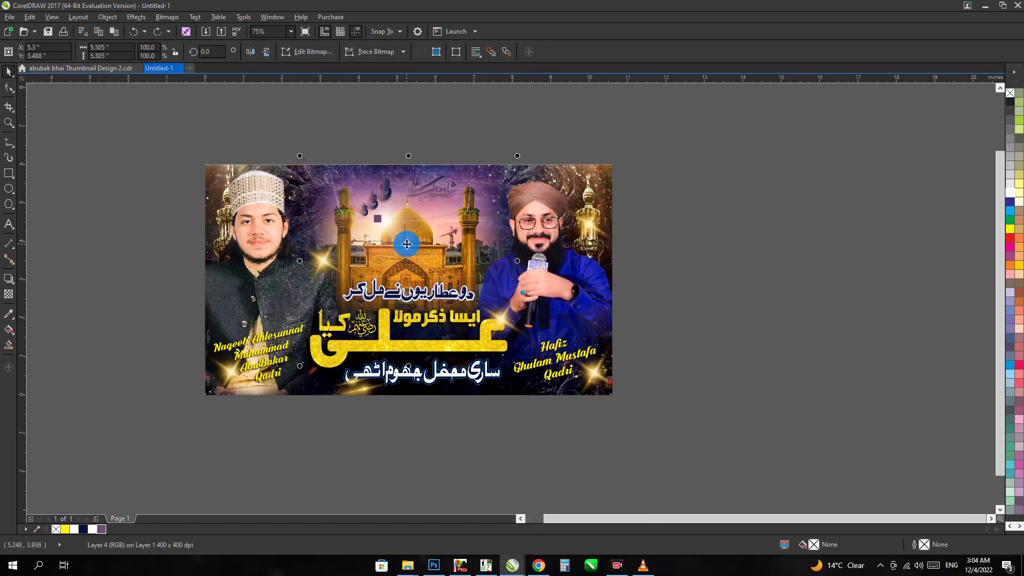
{"action": "left_click_drag", "start_coordinate": [402, 253], "coordinate": [678, 265]}
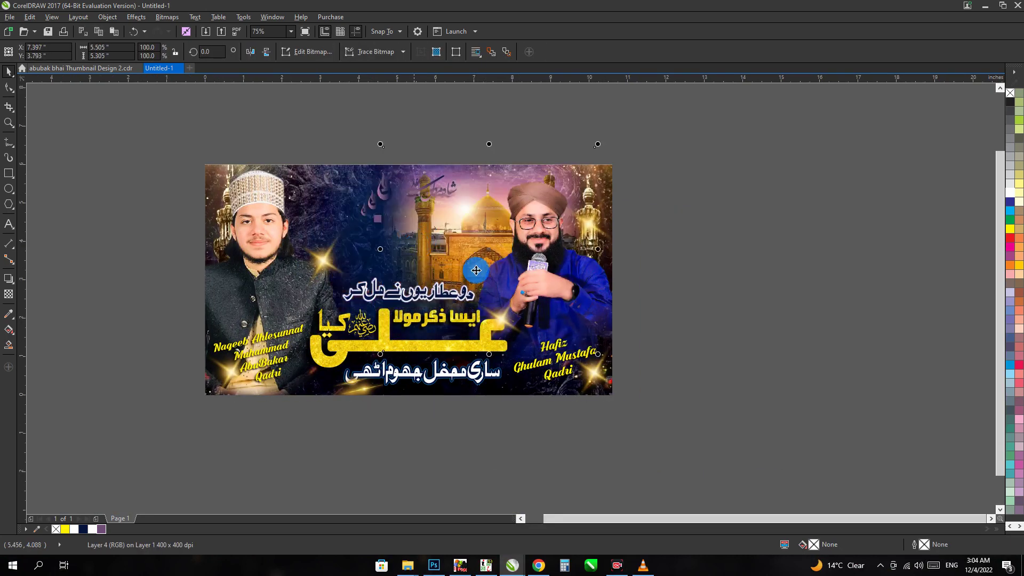
{"action": "key", "text": "ctrl+z"}
{"action": "left_click", "coordinate": [420, 245]}
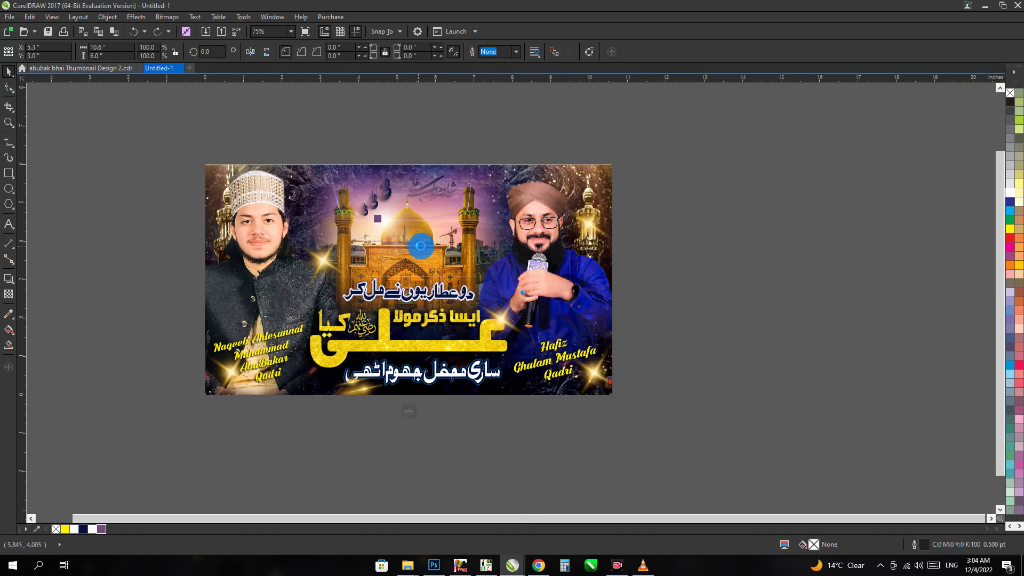
{"action": "key", "text": "Delete"}
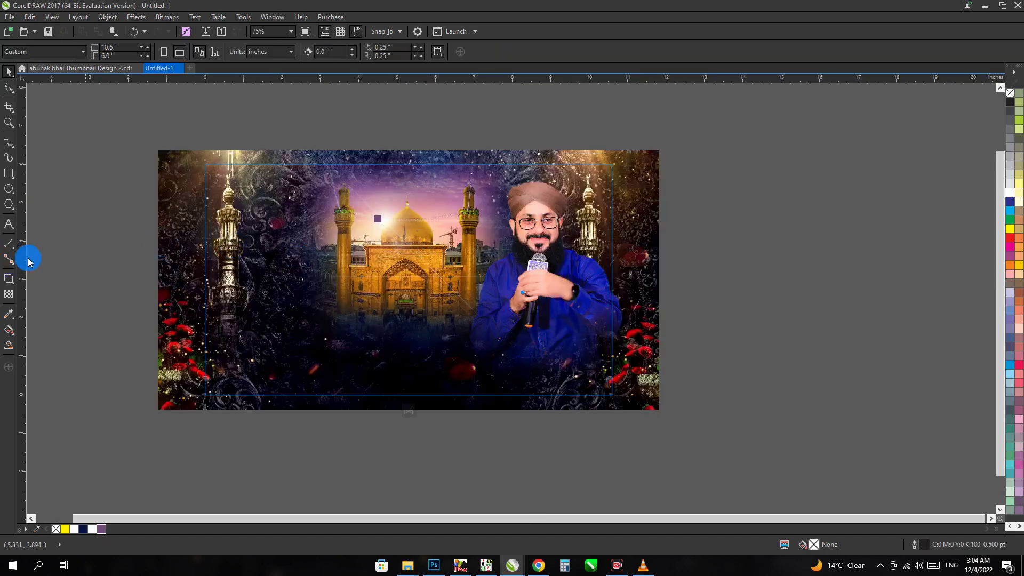
Delete the shrine group, starry background, orange backdrop and lantern images inside the frame
{"action": "left_click", "coordinate": [327, 432]}
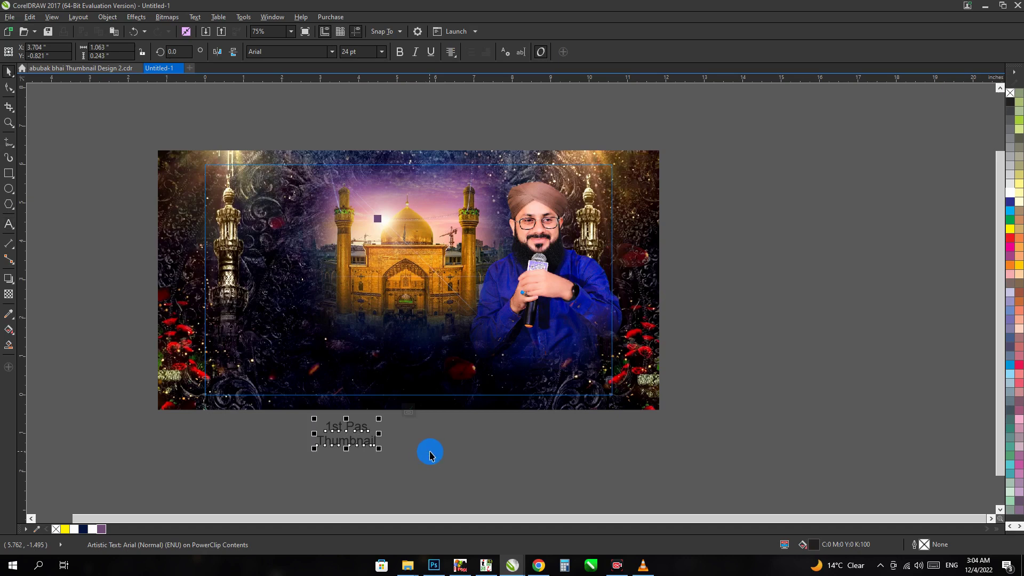
{"action": "left_click_drag", "start_coordinate": [366, 446], "coordinate": [398, 291]}
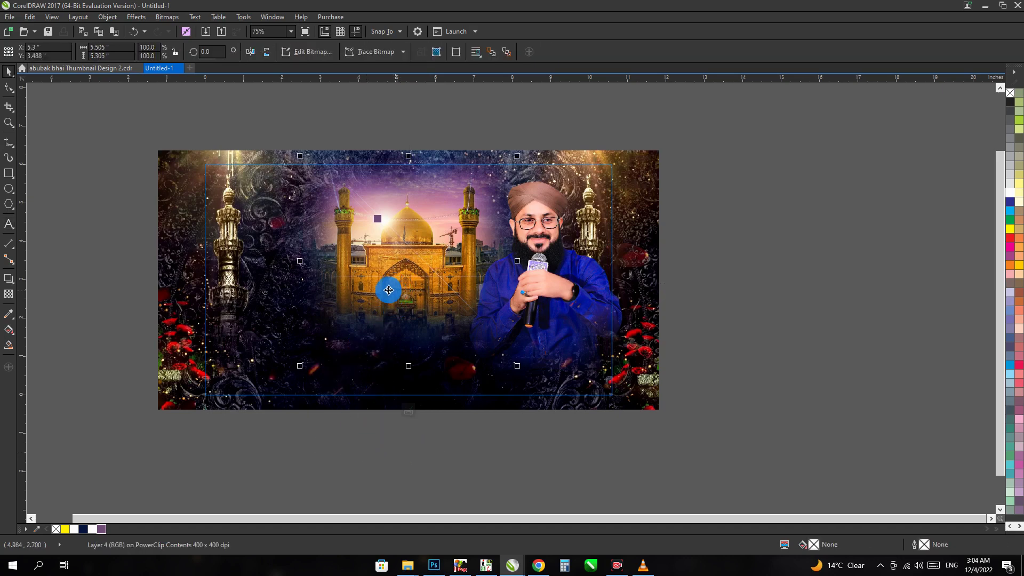
{"action": "key", "text": "Delete"}
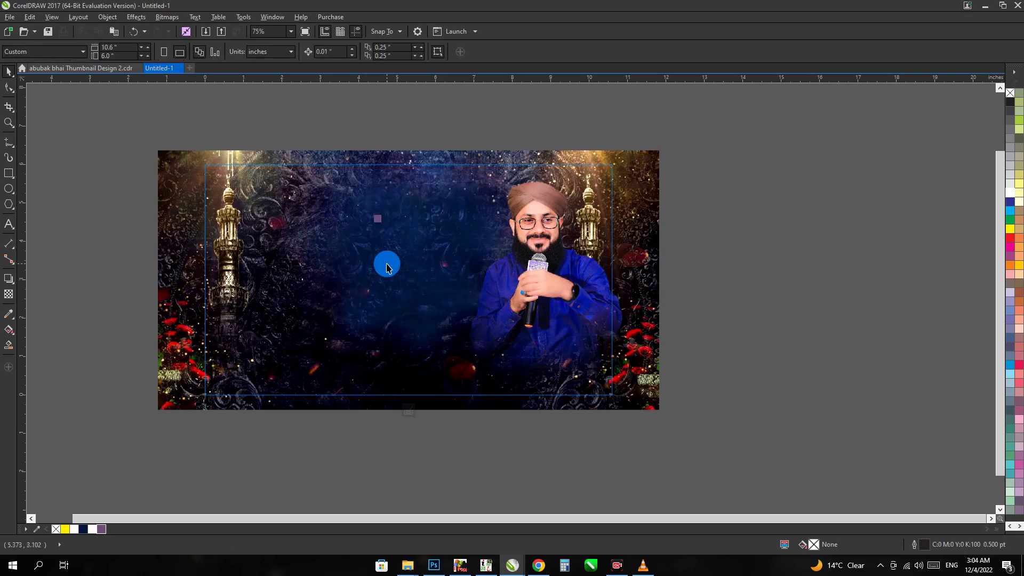
{"action": "left_click", "coordinate": [386, 264]}
{"action": "key", "text": "Delete"}
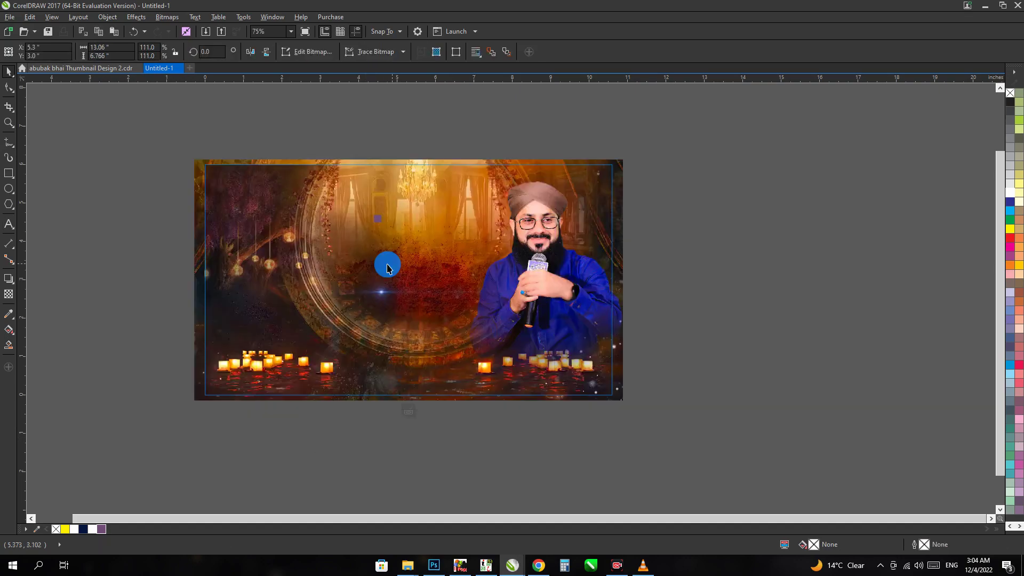
{"action": "left_click", "coordinate": [373, 269]}
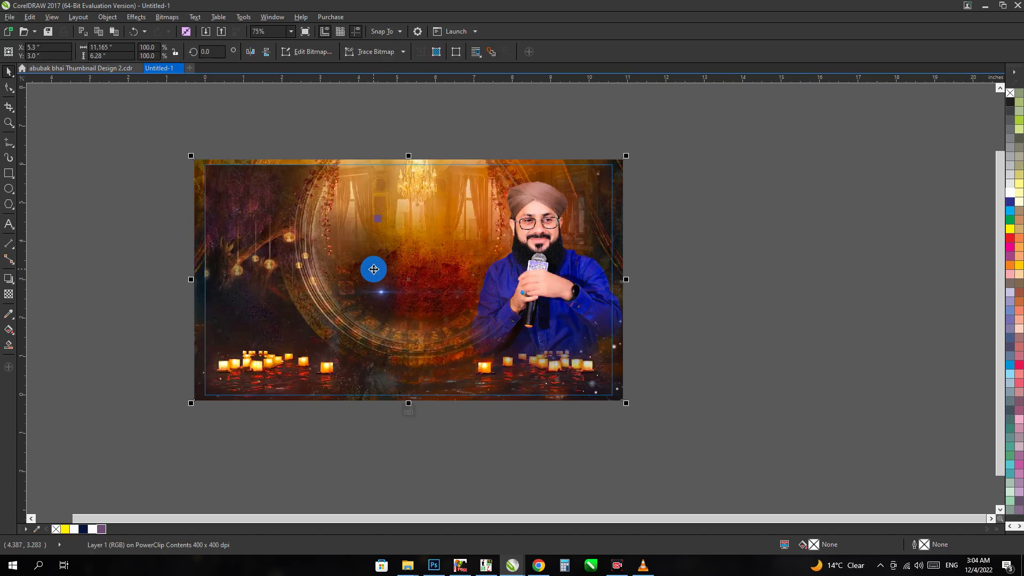
{"action": "key", "text": "Delete"}
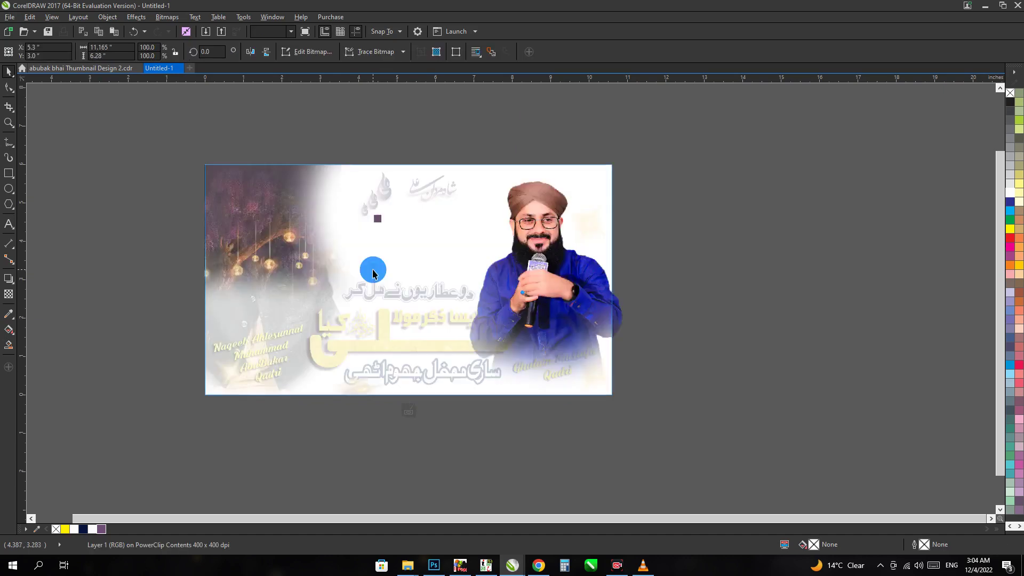
{"action": "left_click", "coordinate": [265, 225]}
{"action": "key", "text": "Delete"}
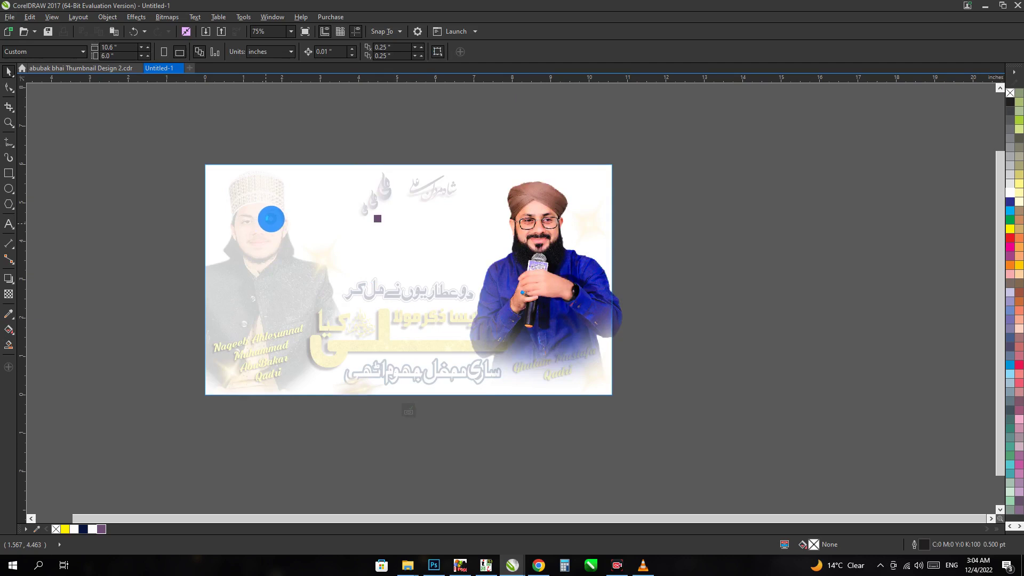
{"action": "key", "text": "ctrl+z"}
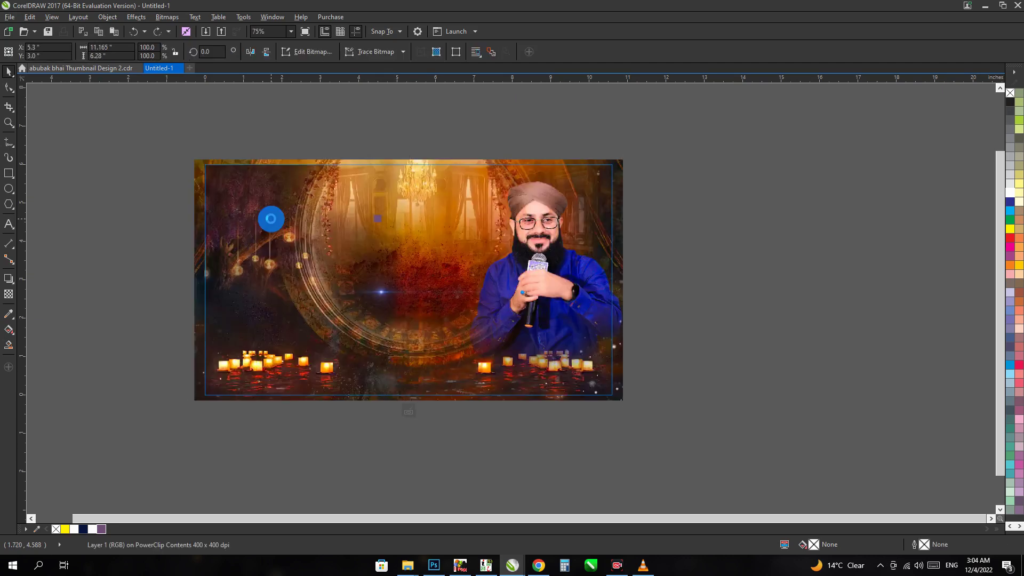
Paste in the dark-blue background and golden shrine, then finish editing the PowerClip
{"action": "key", "text": "Delete"}
{"action": "left_click", "coordinate": [271, 218]}
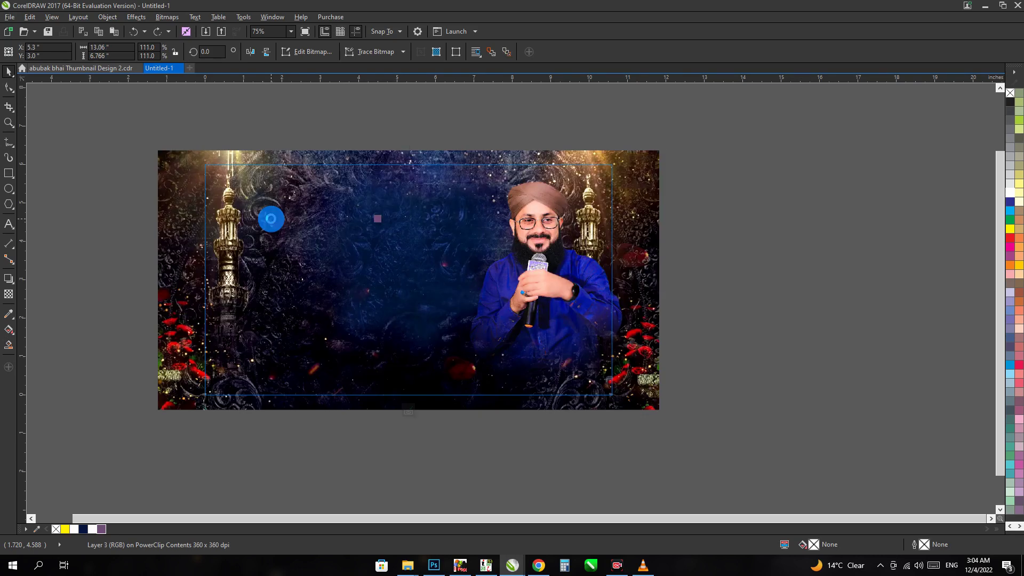
{"action": "key", "text": "ctrl+v"}
{"action": "left_click", "coordinate": [271, 219]}
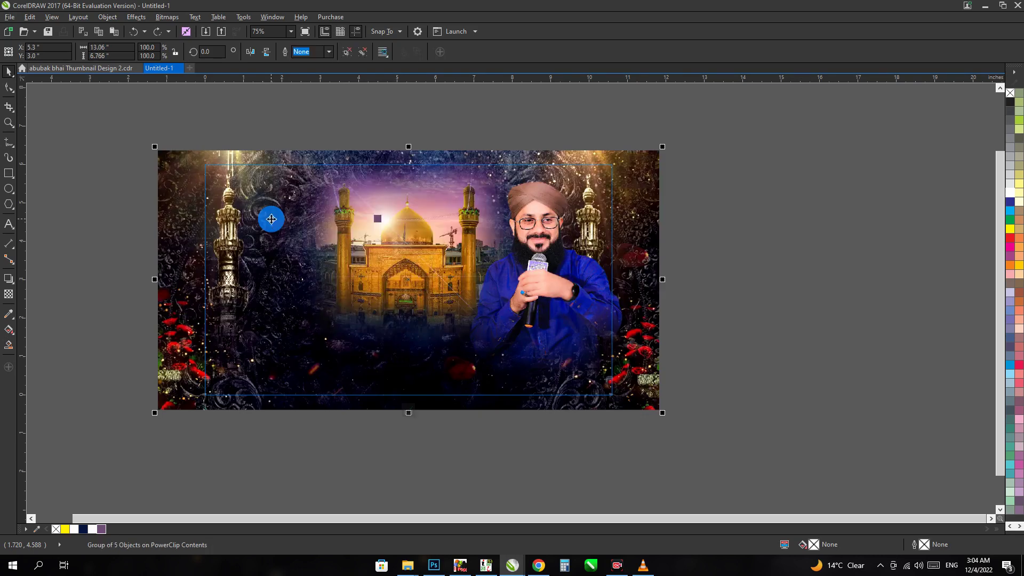
{"action": "key", "text": "ctrl+v"}
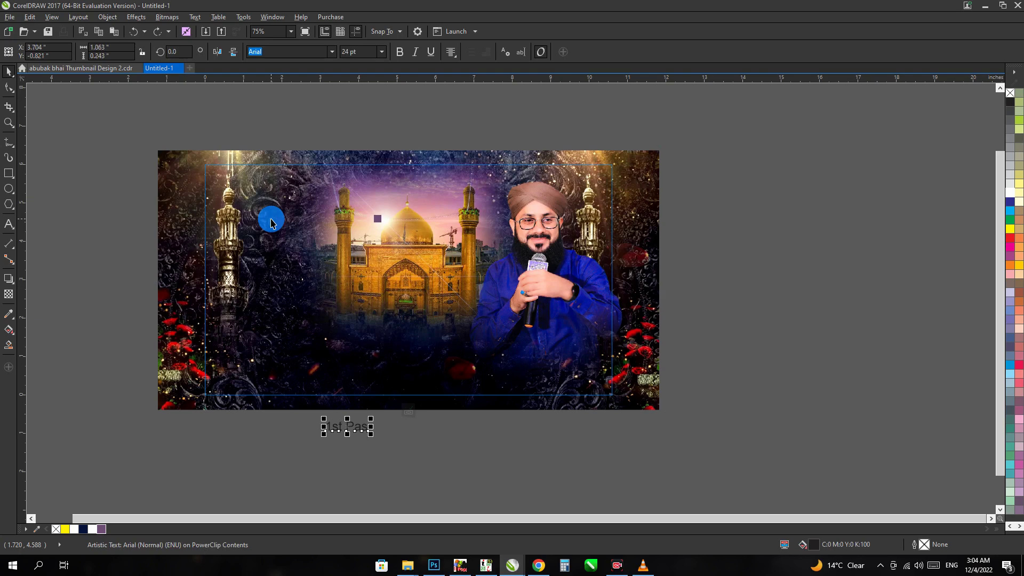
{"action": "left_click", "coordinate": [270, 220], "text": "ctrl"}
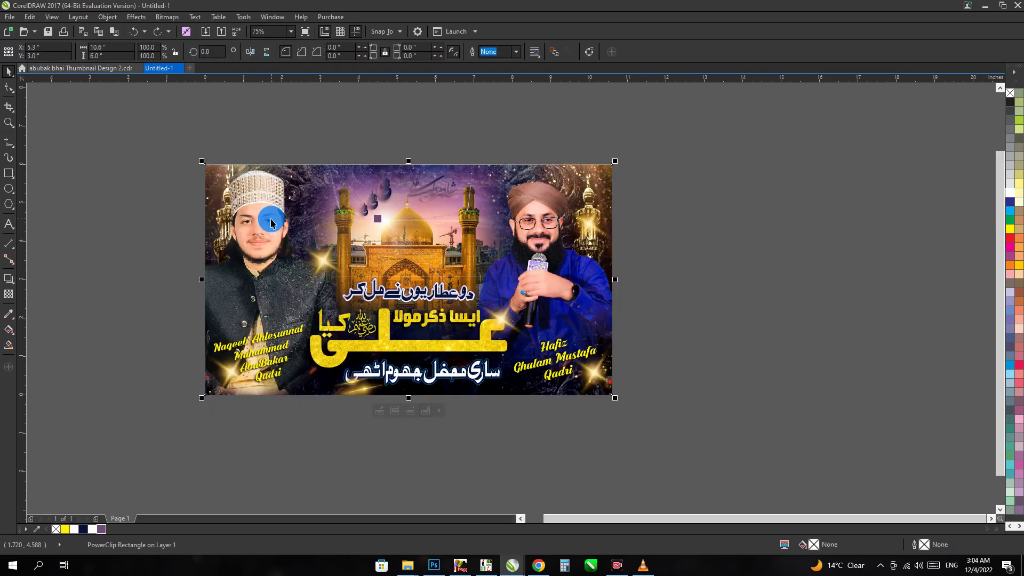
{"action": "left_click", "coordinate": [149, 218]}
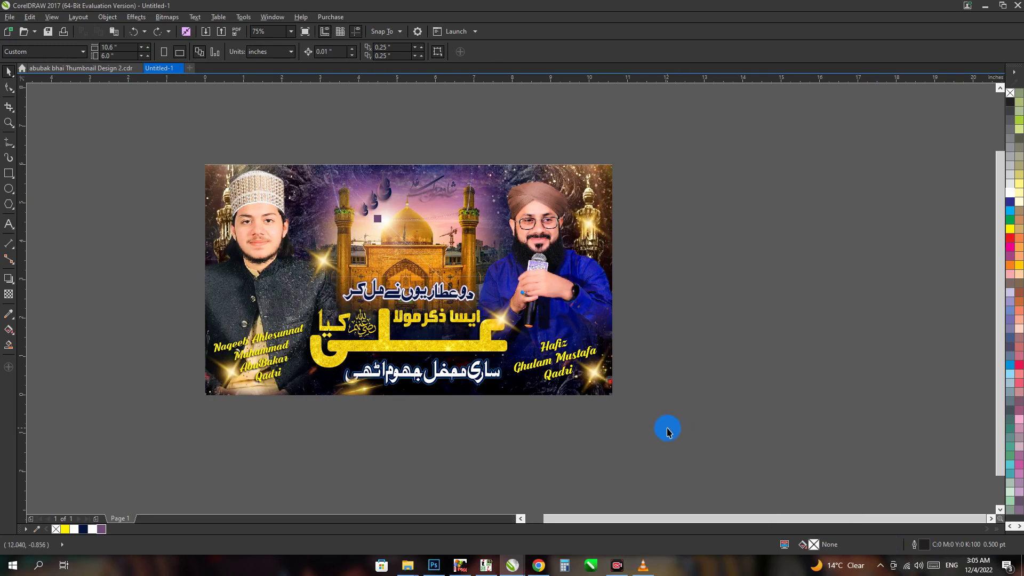
{"action": "left_click_drag", "start_coordinate": [558, 423], "coordinate": [589, 409]}
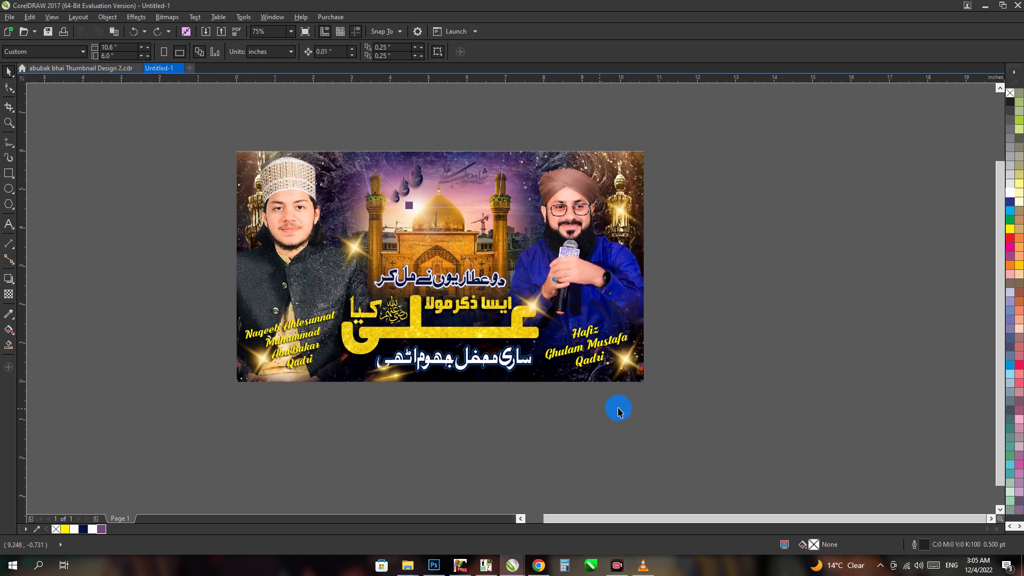
{"action": "left_click_drag", "start_coordinate": [617, 411], "coordinate": [585, 420]}
{"action": "left_click_drag", "start_coordinate": [660, 442], "coordinate": [101, 131]}
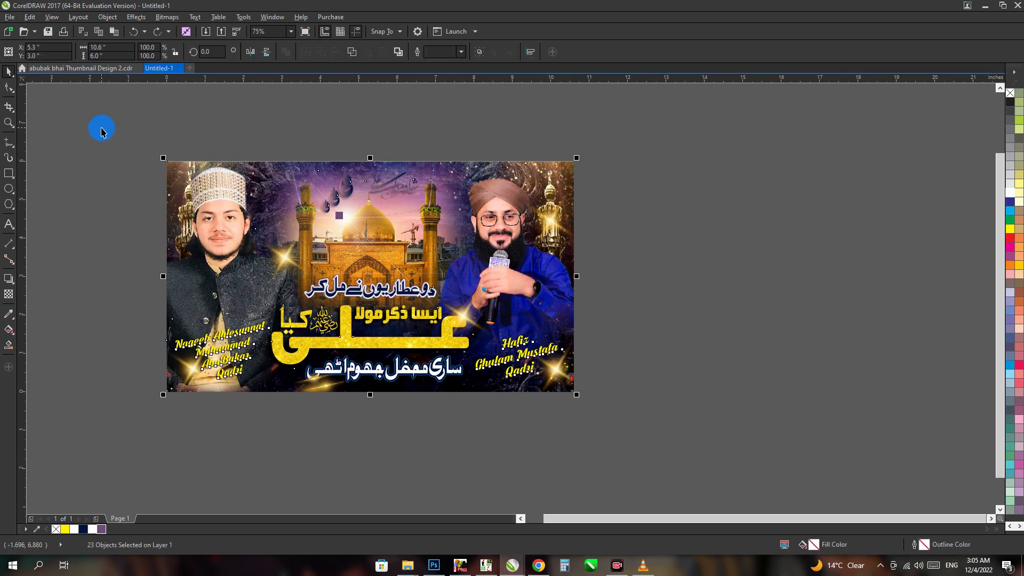
{"action": "key", "text": "ctrl+g"}
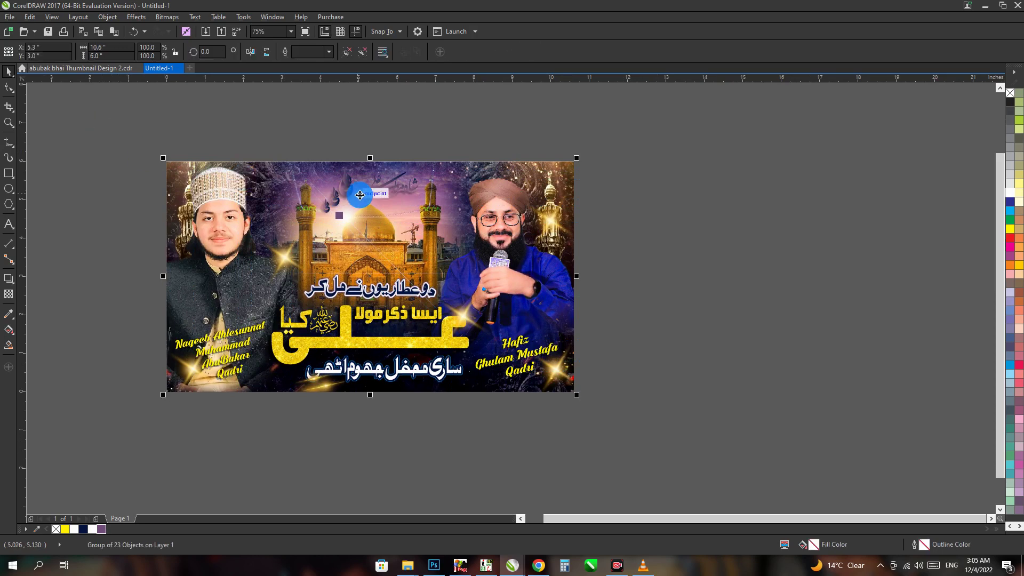
{"action": "key", "text": "ctrl+u"}
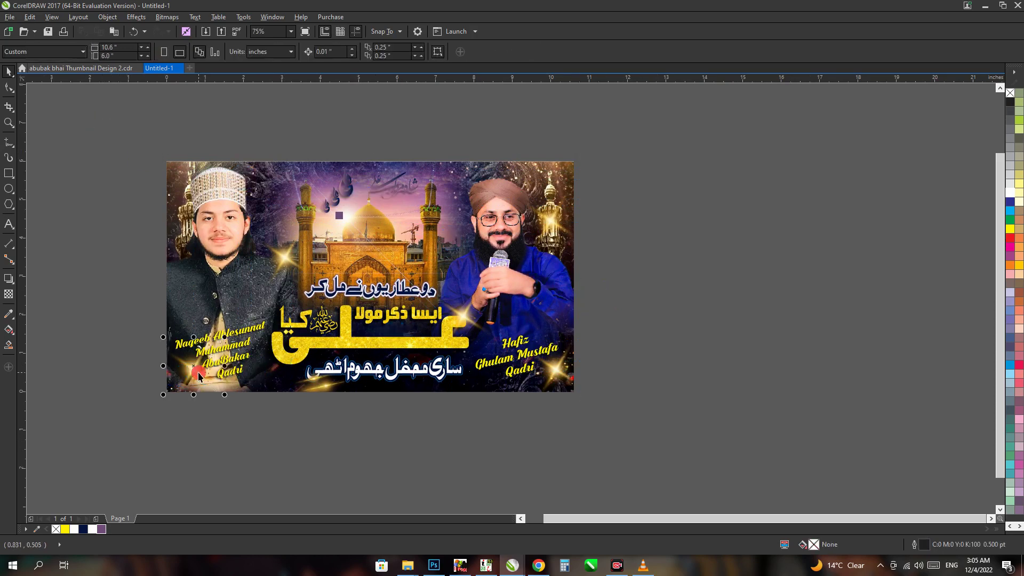
Move the sparkle from beside the left figure next to the Qadri caption
{"action": "left_click", "coordinate": [256, 284]}
{"action": "left_click_drag", "start_coordinate": [256, 285], "coordinate": [547, 371]}
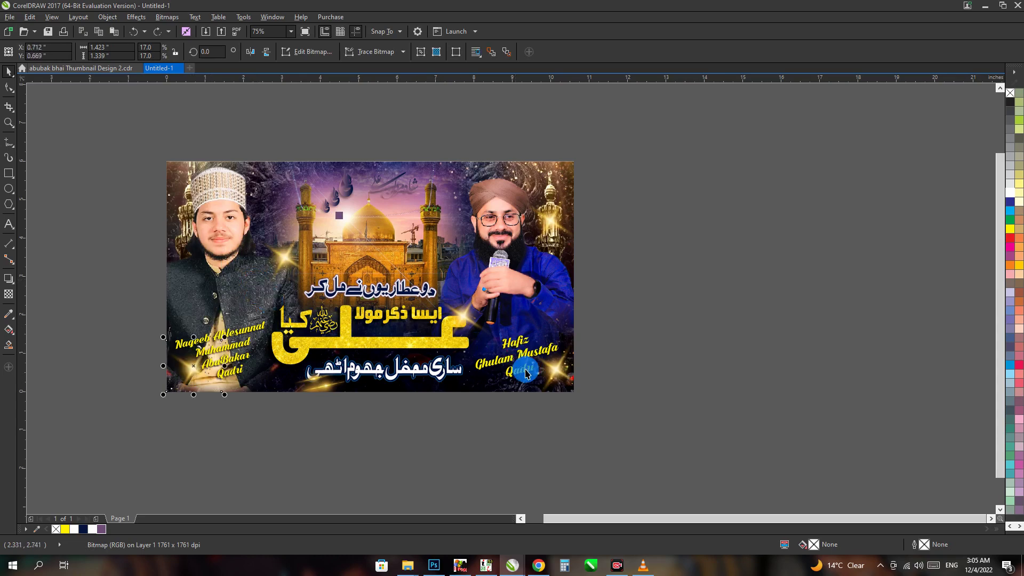
{"action": "left_click", "coordinate": [468, 319]}
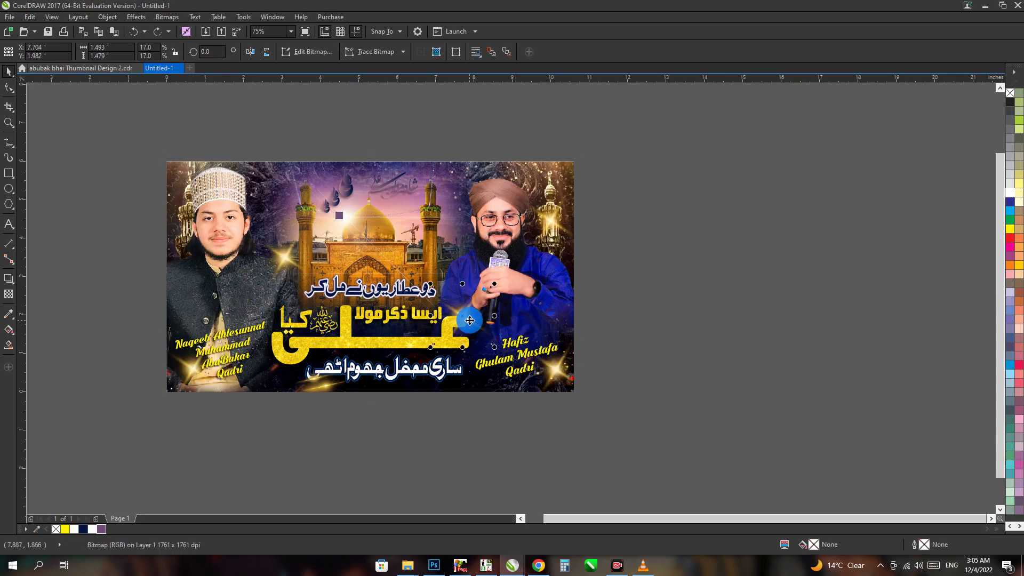
{"action": "scroll", "coordinate": [469, 321], "scroll_direction": "up", "scroll_amount": 1}
{"action": "scroll", "coordinate": [469, 321], "scroll_direction": "down", "scroll_amount": 1}
{"action": "left_click", "coordinate": [355, 341]}
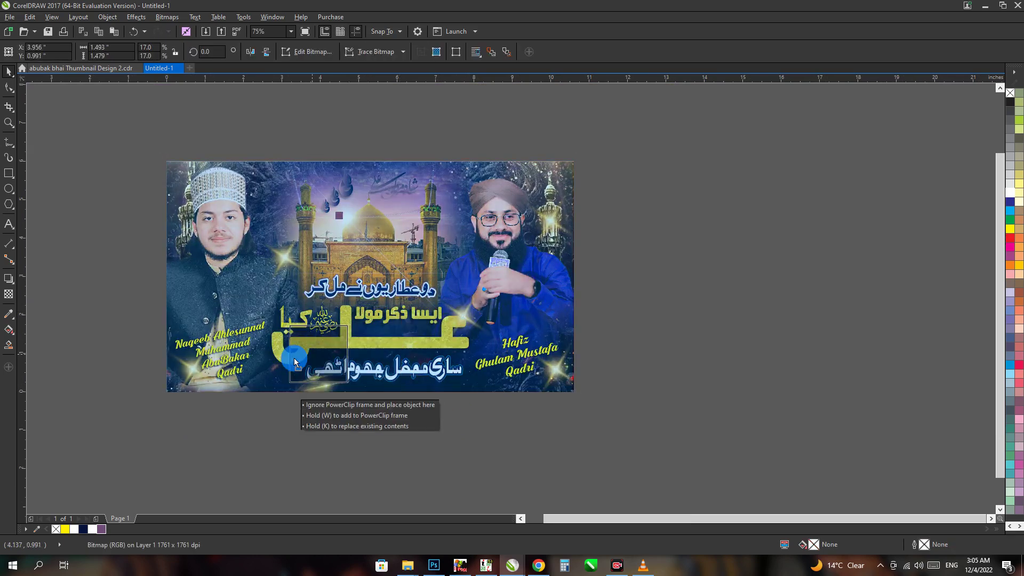
Zoom in and position a sparkle at the base of the gold title
{"action": "left_click", "coordinate": [288, 358]}
{"action": "key", "text": "z"}
{"action": "left_click", "coordinate": [310, 334]}
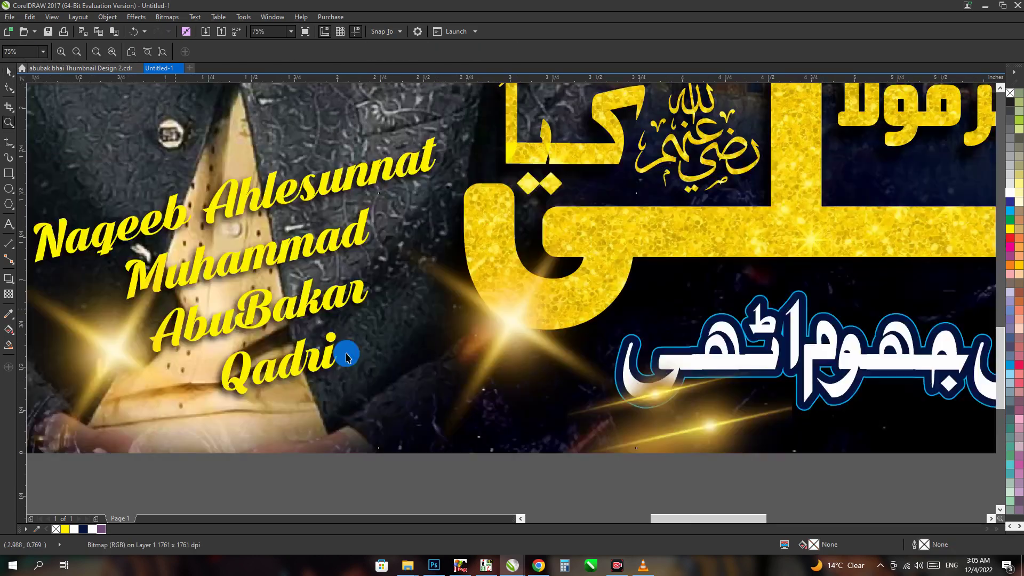
{"action": "left_click", "coordinate": [503, 343]}
{"action": "left_click_drag", "start_coordinate": [513, 343], "coordinate": [513, 343]}
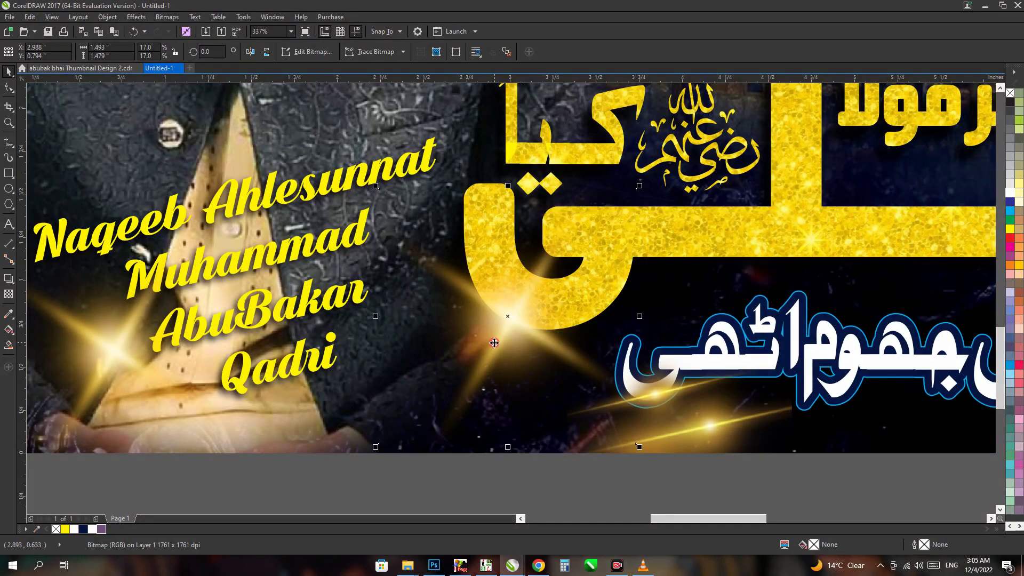
{"action": "scroll", "coordinate": [492, 343], "scroll_direction": "down", "scroll_amount": 1}
{"action": "scroll", "coordinate": [490, 346], "scroll_direction": "down", "scroll_amount": 1}
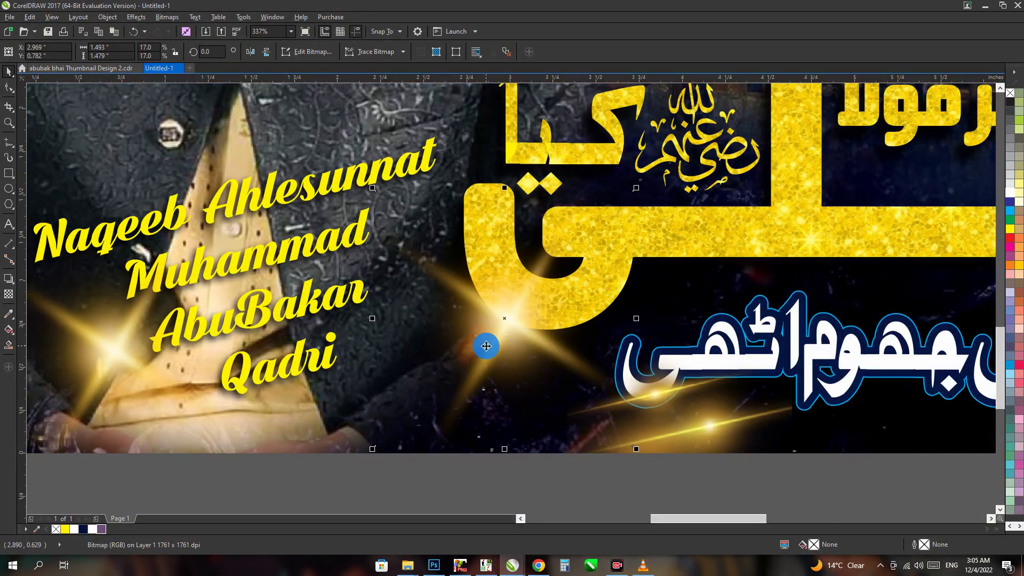
{"action": "scroll", "coordinate": [489, 351], "scroll_direction": "down", "scroll_amount": 1}
{"action": "scroll", "coordinate": [489, 352], "scroll_direction": "down", "scroll_amount": 2}
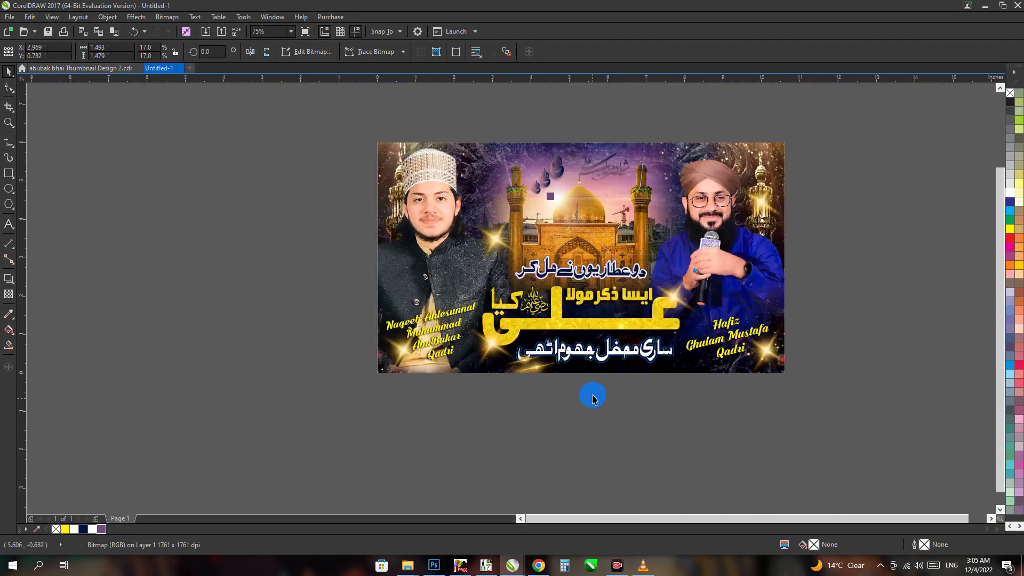
Move the sparkle below the bottom Urdu line onto that line
{"action": "left_click", "coordinate": [593, 397]}
{"action": "left_click", "coordinate": [537, 372]}
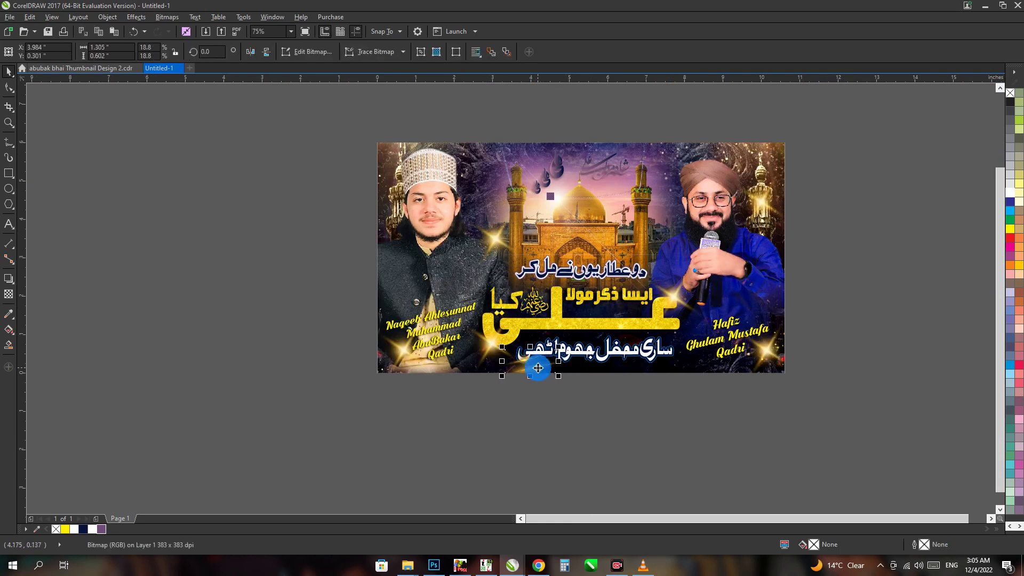
{"action": "left_click_drag", "start_coordinate": [633, 397], "coordinate": [583, 407]}
{"action": "left_click", "coordinate": [573, 386]}
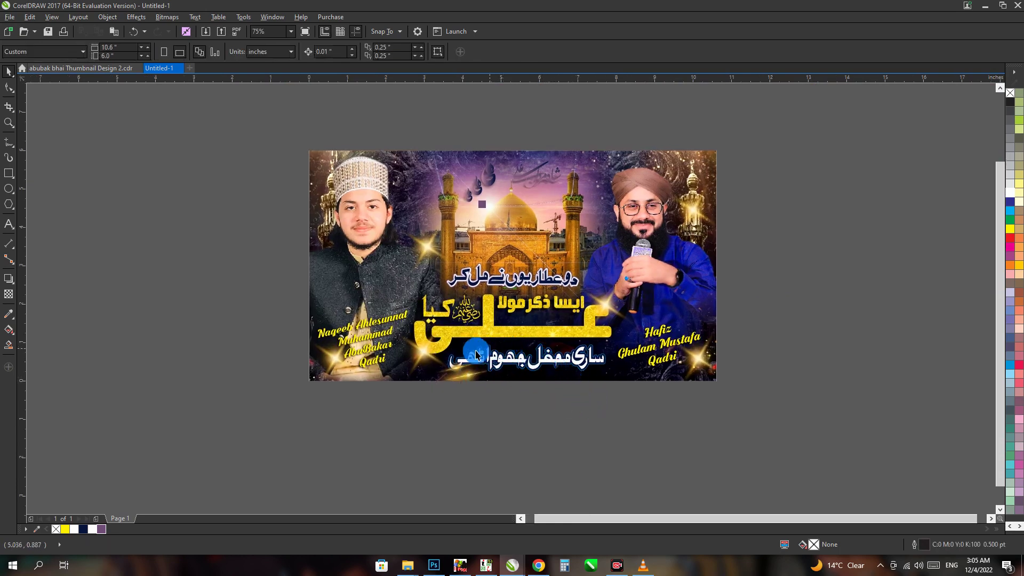
Shrink a sparkle to about 0.63 inch and place it along the top Urdu line
{"action": "left_click_drag", "start_coordinate": [473, 341], "coordinate": [571, 269]}
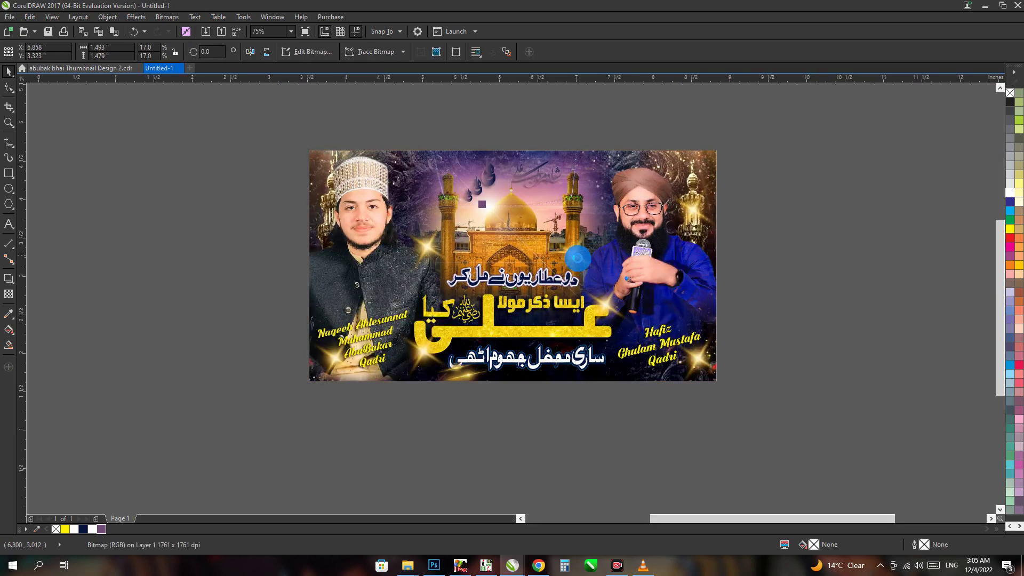
{"action": "scroll", "coordinate": [587, 253], "scroll_direction": "up", "scroll_amount": 2}
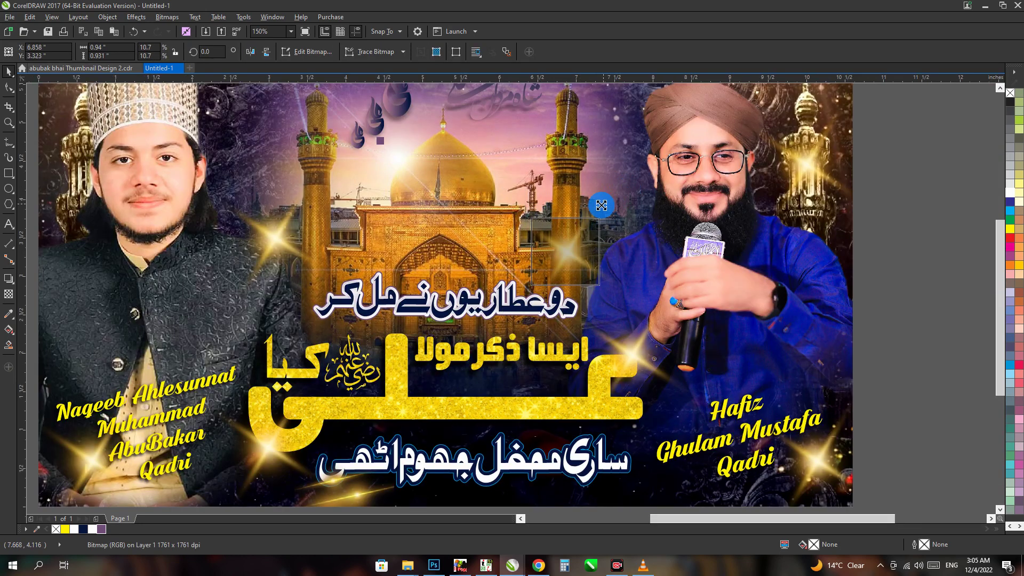
{"action": "left_click_drag", "start_coordinate": [626, 191], "coordinate": [556, 260]}
{"action": "mouse_move", "coordinate": [536, 298]}
{"action": "left_mouse_down"}
{"action": "mouse_move", "coordinate": [580, 307]}
{"action": "mouse_move", "coordinate": [556, 288]}
{"action": "left_mouse_up"}
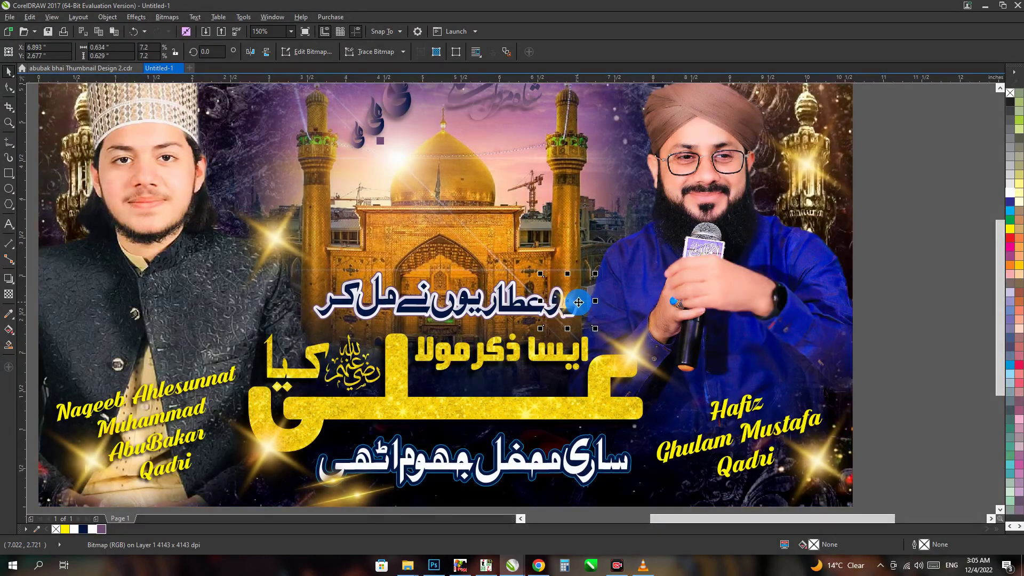
{"action": "scroll", "coordinate": [569, 300], "scroll_direction": "up", "scroll_amount": 2}
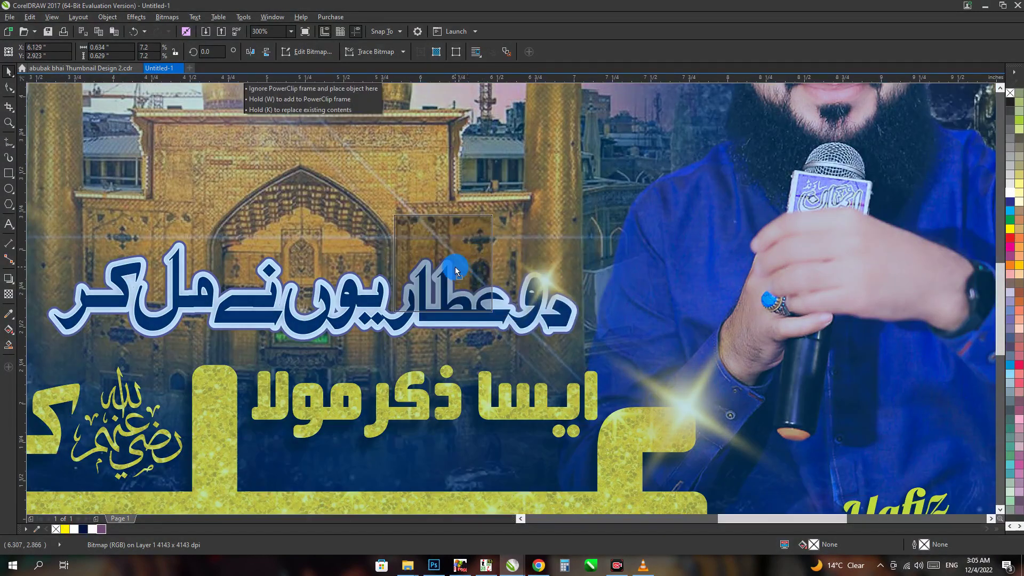
{"action": "mouse_move", "coordinate": [556, 287]}
{"action": "left_mouse_down"}
{"action": "mouse_move", "coordinate": [462, 268]}
{"action": "mouse_move", "coordinate": [61, 333]}
{"action": "left_mouse_up"}
{"action": "scroll", "coordinate": [62, 333], "scroll_direction": "down", "scroll_amount": 1}
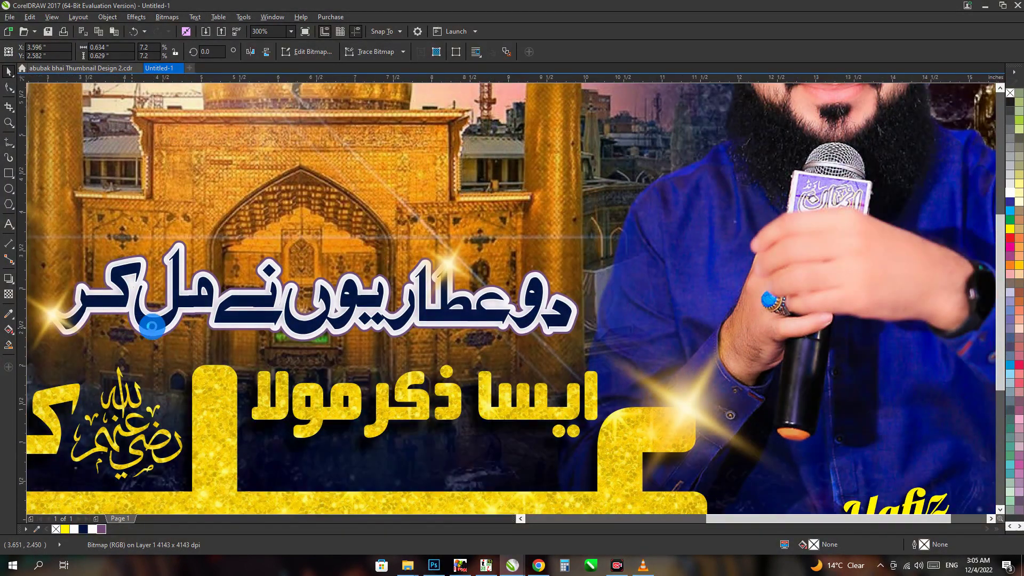
{"action": "scroll", "coordinate": [62, 332], "scroll_direction": "down", "scroll_amount": 2}
{"action": "scroll", "coordinate": [322, 352], "scroll_direction": "down", "scroll_amount": 1}
{"action": "left_click", "coordinate": [476, 347]}
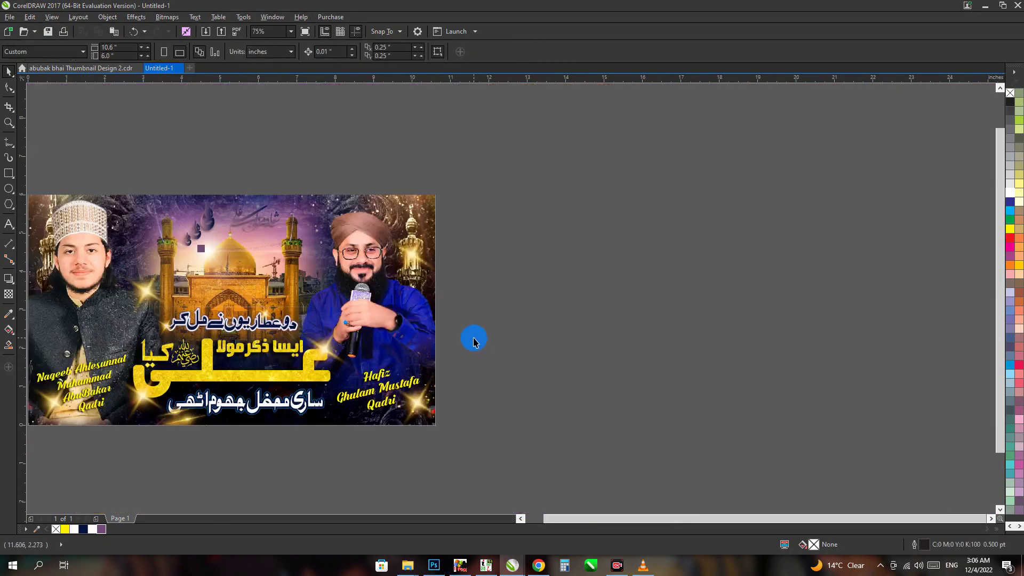
{"action": "scroll", "coordinate": [474, 341], "scroll_direction": "down", "scroll_amount": 1}
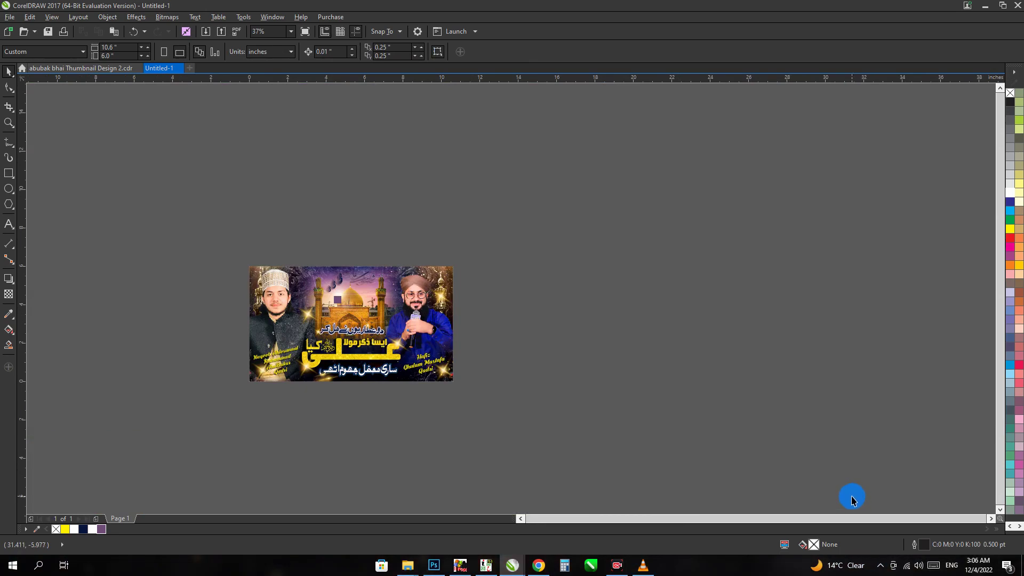